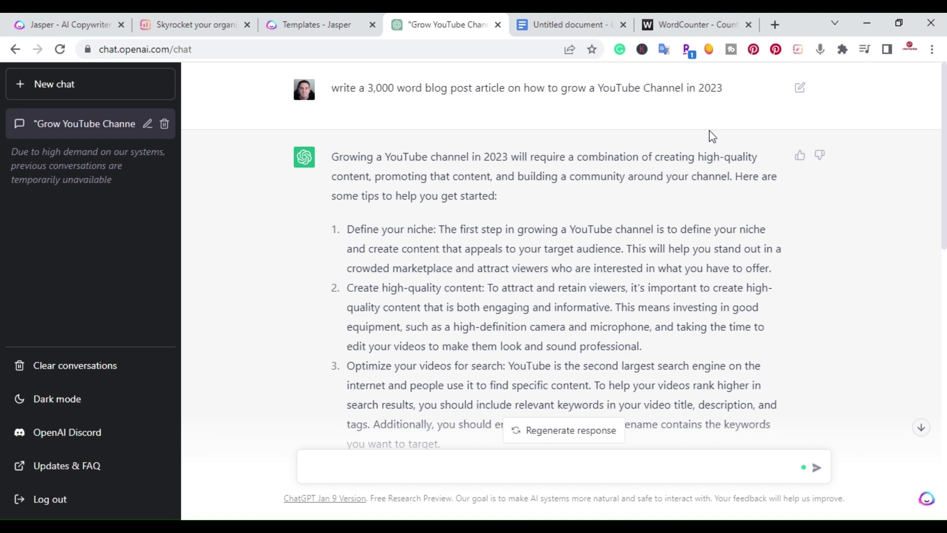
# Step: Review the full generated YouTube growth article and check its word count in WordCounter
pyautogui.scroll(-1, 611, 264)
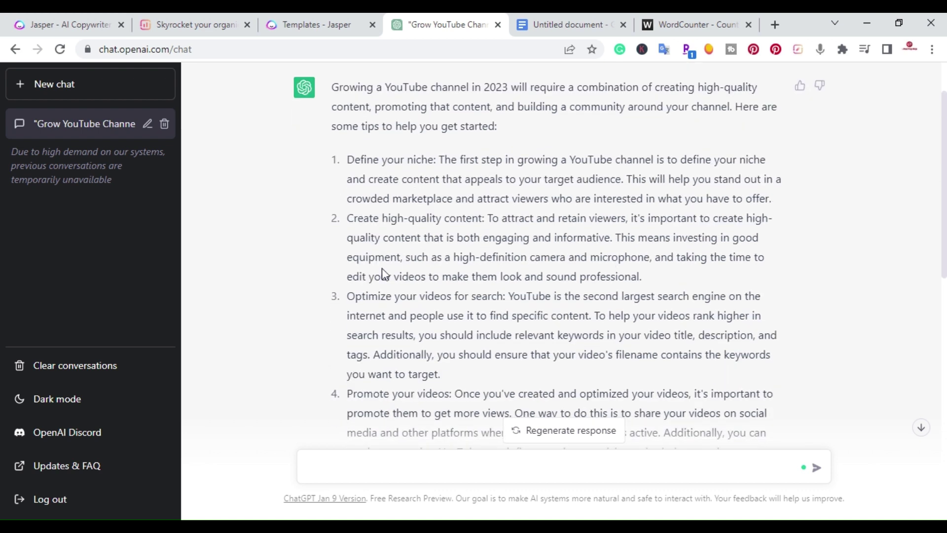
pyautogui.scroll(-5, 358, 149)
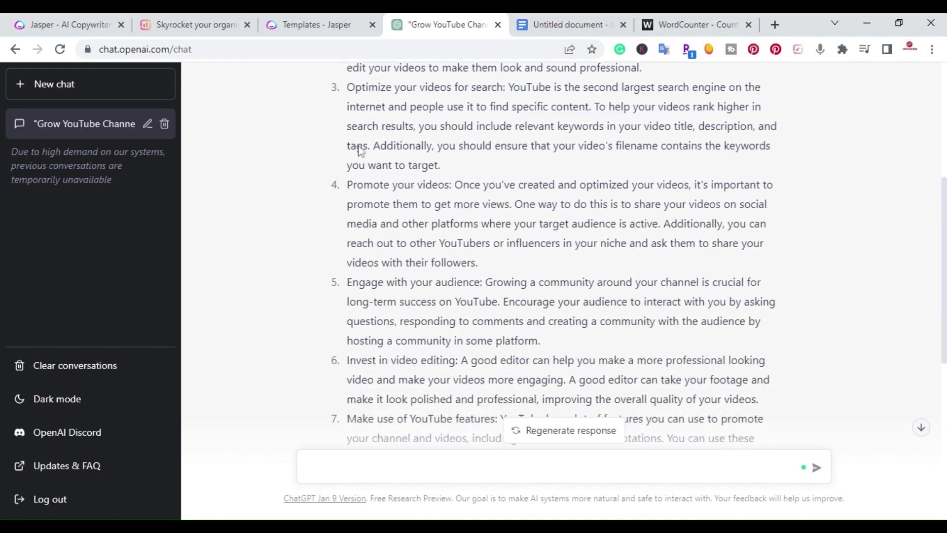
pyautogui.scroll(-2, 313, 206)
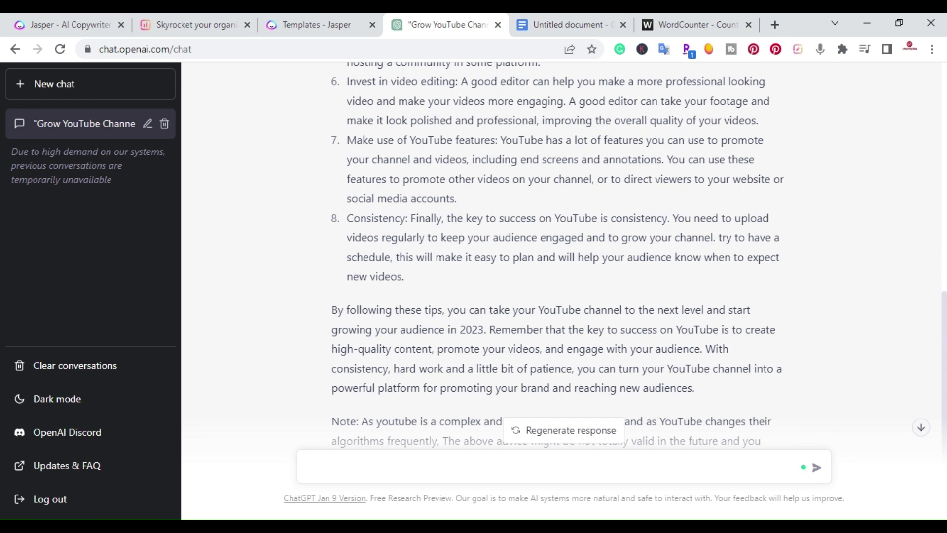
pyautogui.scroll(4, 558, 255)
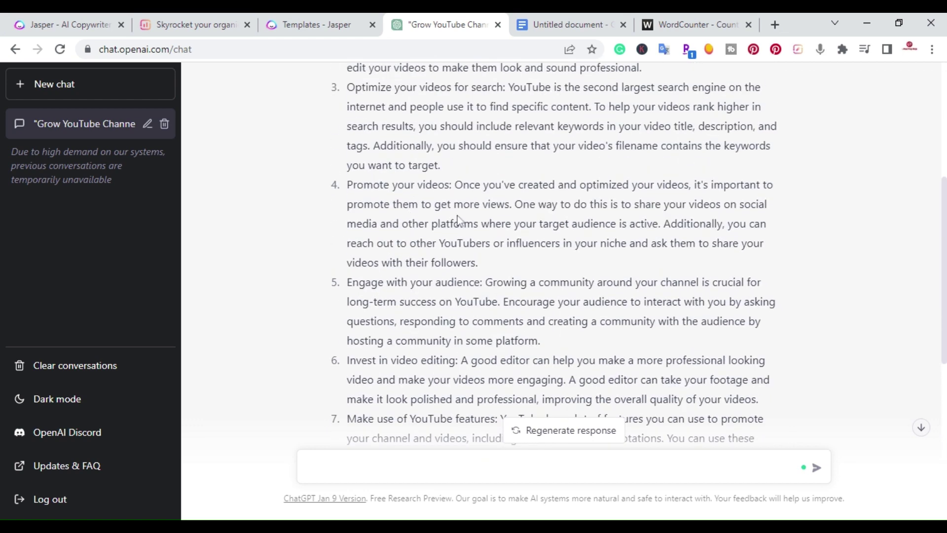
pyautogui.scroll(-5, 458, 215)
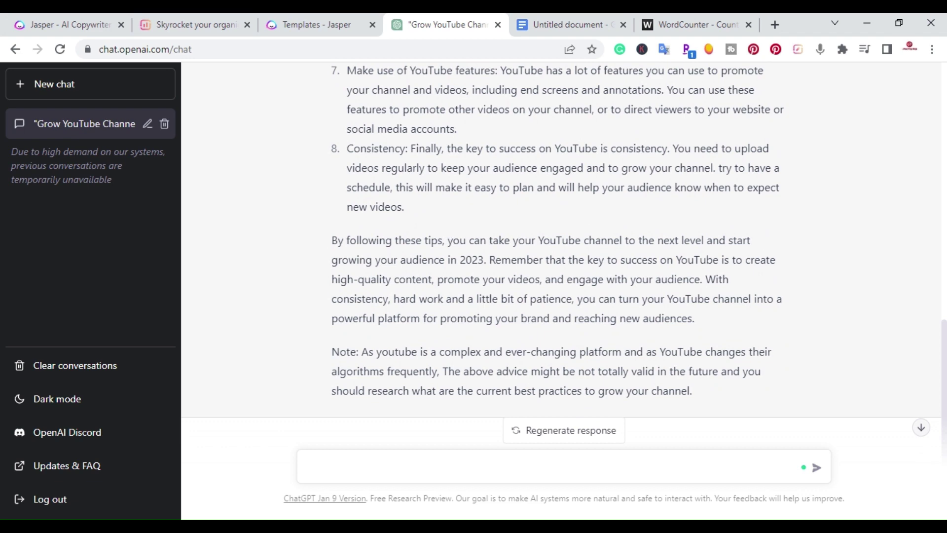
pyautogui.click(721, 14)
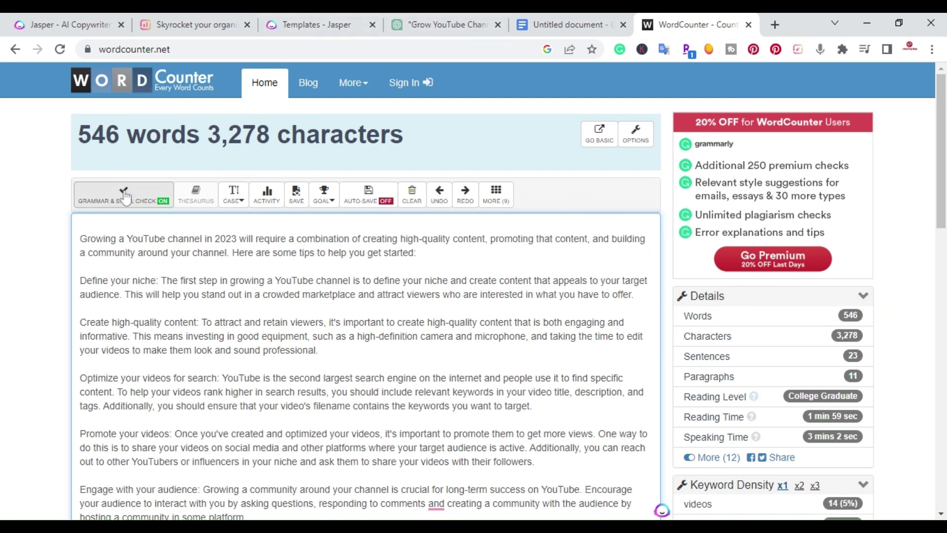
# Step: Return to ChatGPT and submit the prompt "write an outline for how to grow a YouTube Channel in 2023", reusing the topic from the first prompt
pyautogui.click(432, 17)
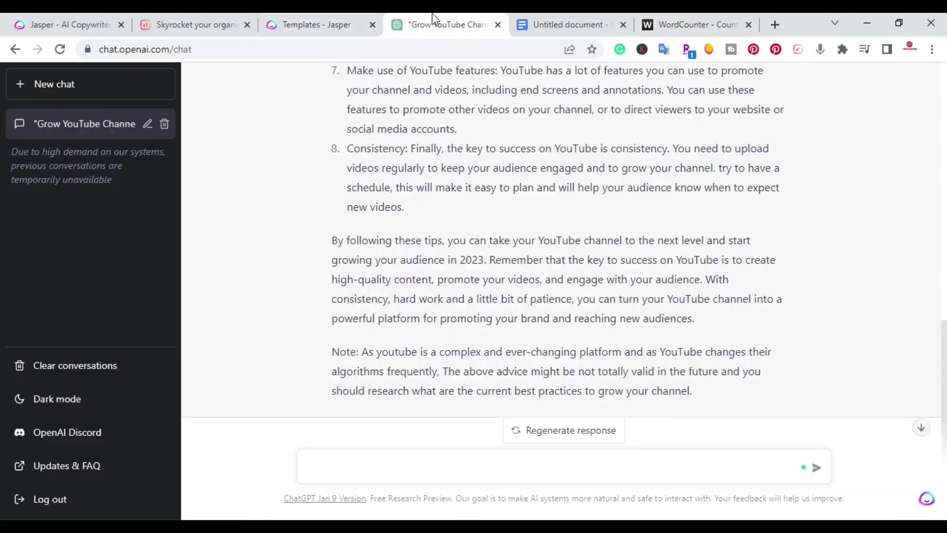
pyautogui.scroll(15, 360, 313)
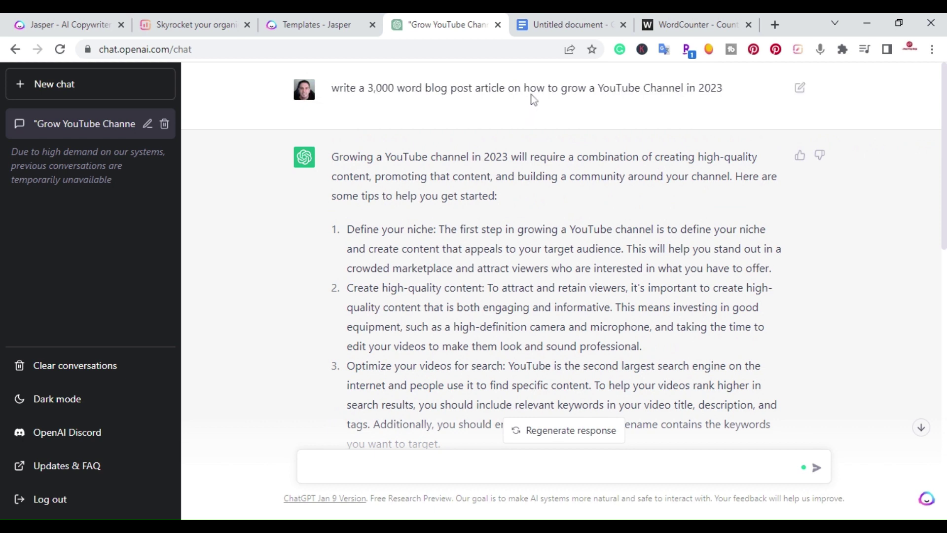
pyautogui.moveTo(524, 88); pyautogui.dragTo(729, 89)
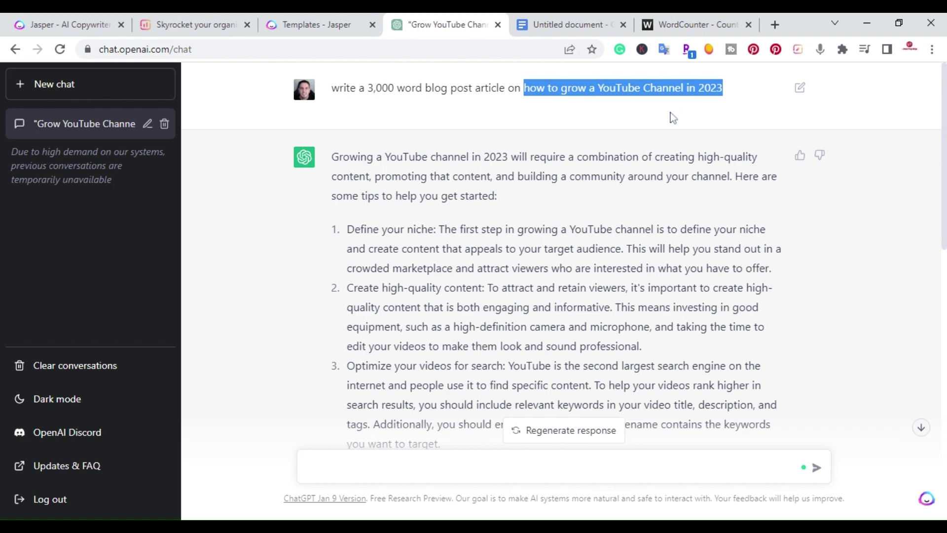
pyautogui.scroll(-4, 626, 251)
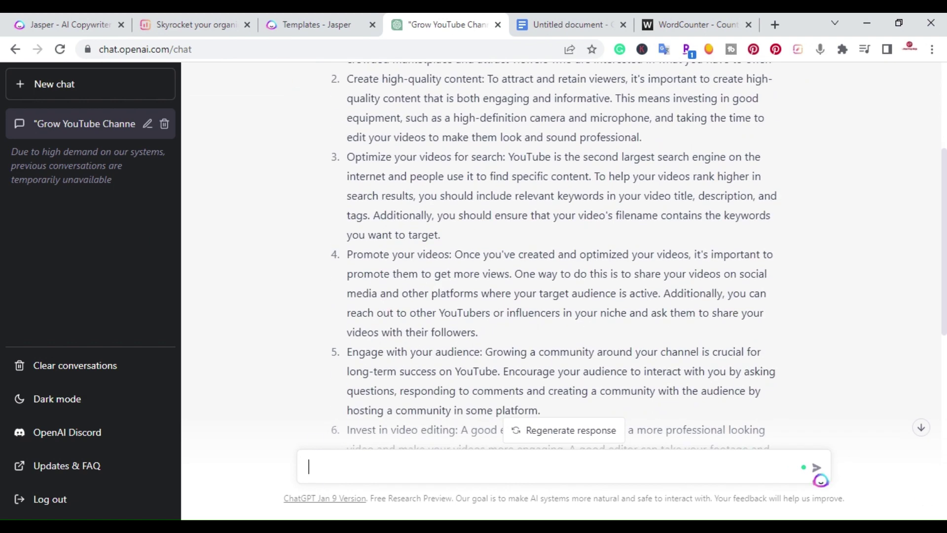
pyautogui.write('write an outline for ')
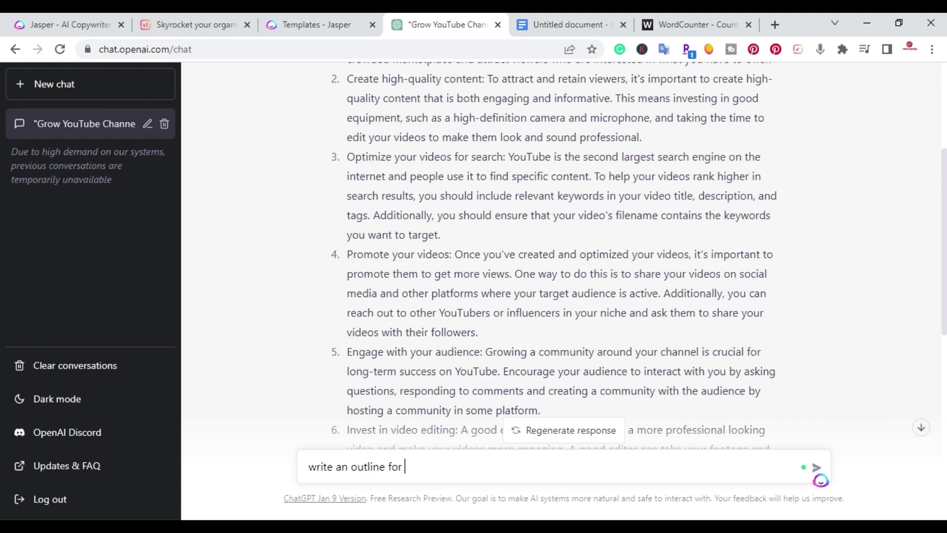
pyautogui.write('how to grow a YouTube Channel in 2023')
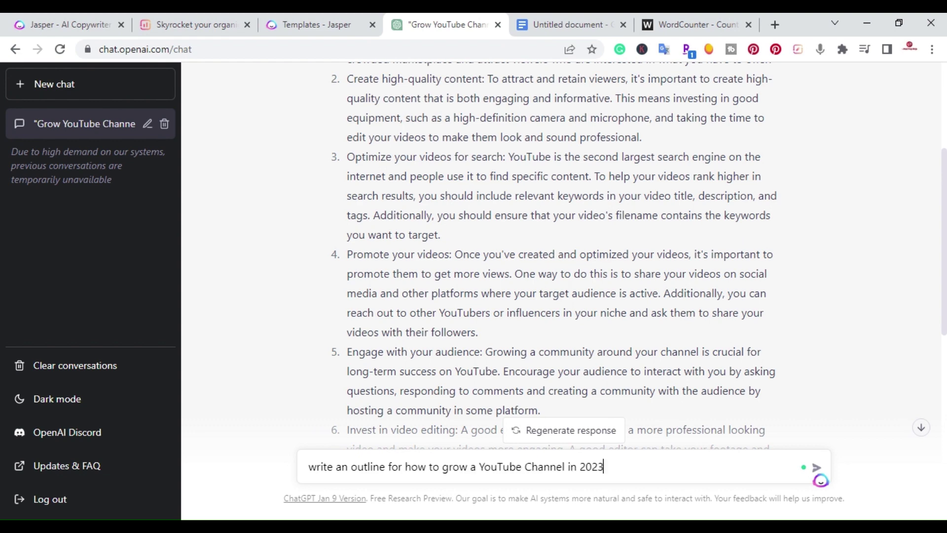
pyautogui.click(815, 469)
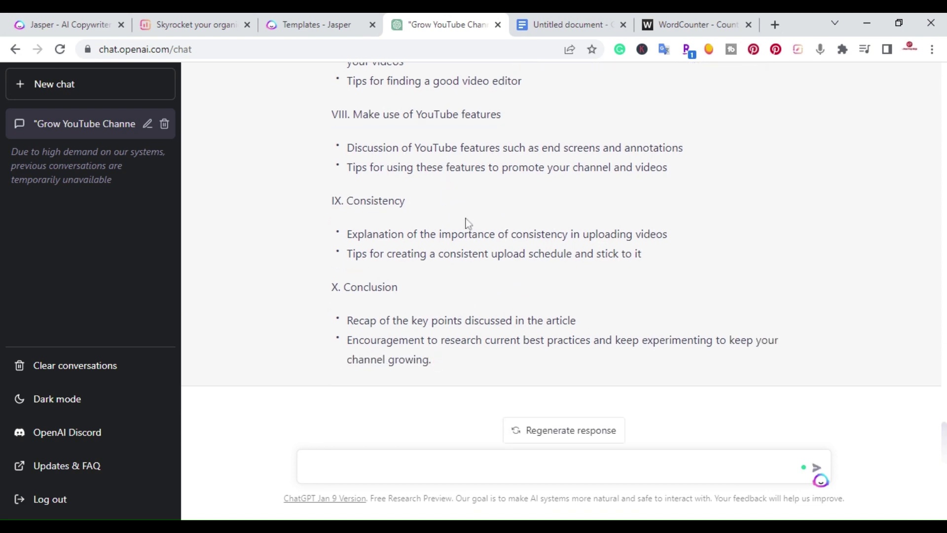
# Step: Select and copy the entire generated outline, from the Introduction heading through the last Conclusion bullet
pyautogui.scroll(5, 447, 321)
pyautogui.scroll(5, 450, 323)
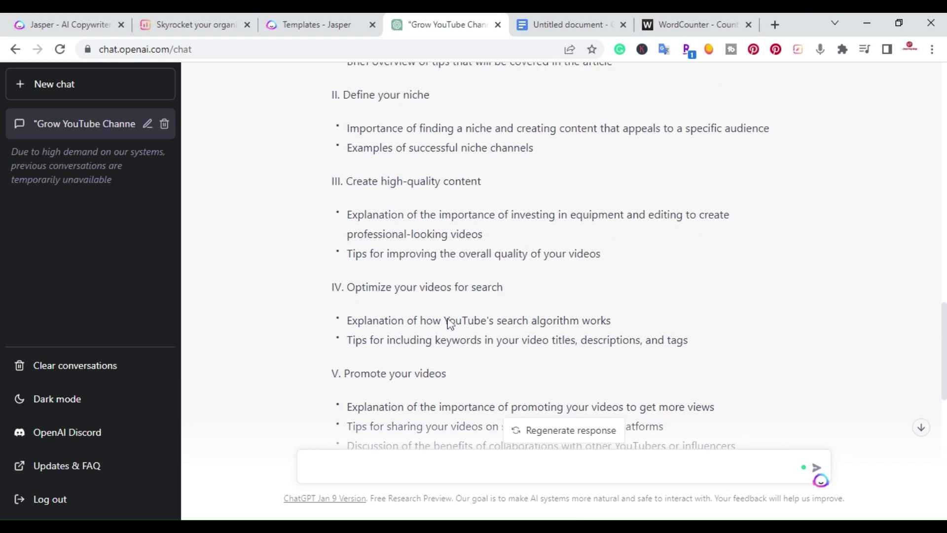
pyautogui.scroll(3, 449, 323)
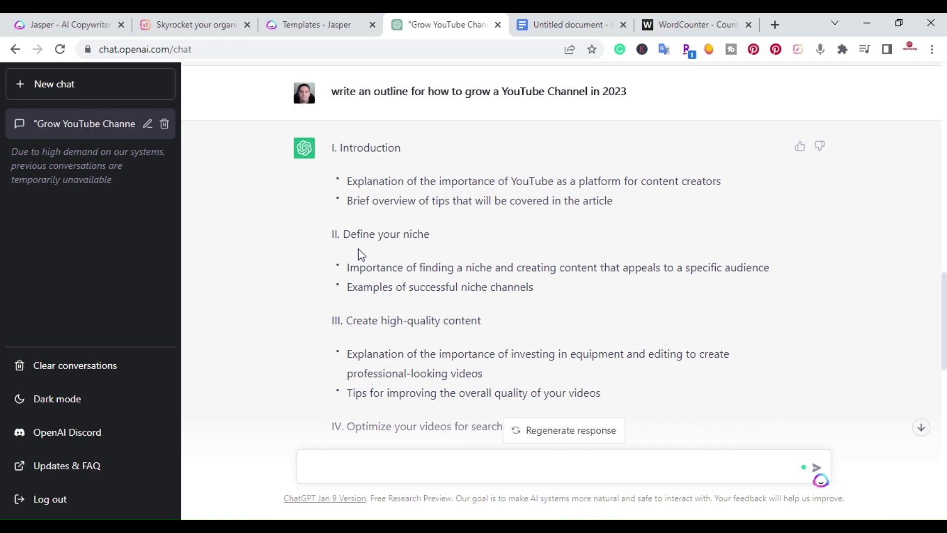
pyautogui.scroll(-3, 361, 254)
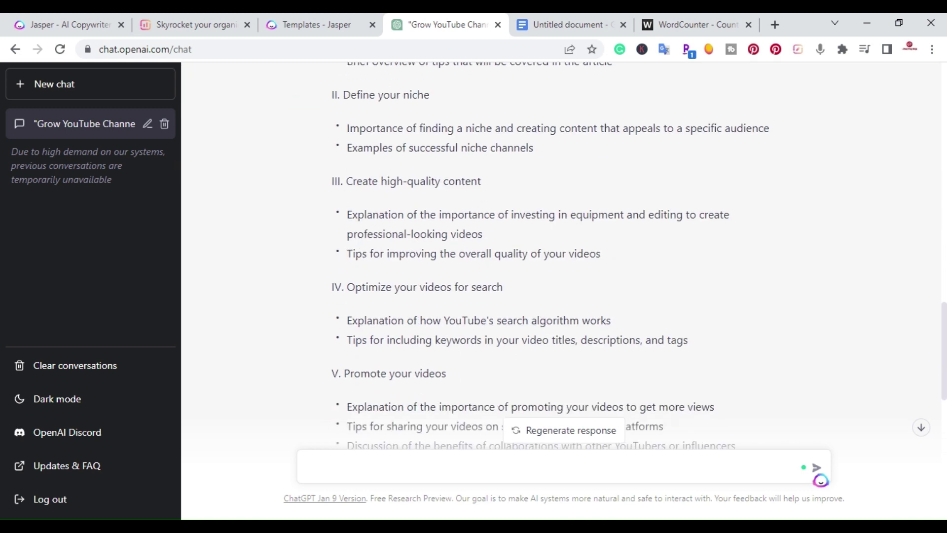
pyautogui.scroll(3, 361, 254)
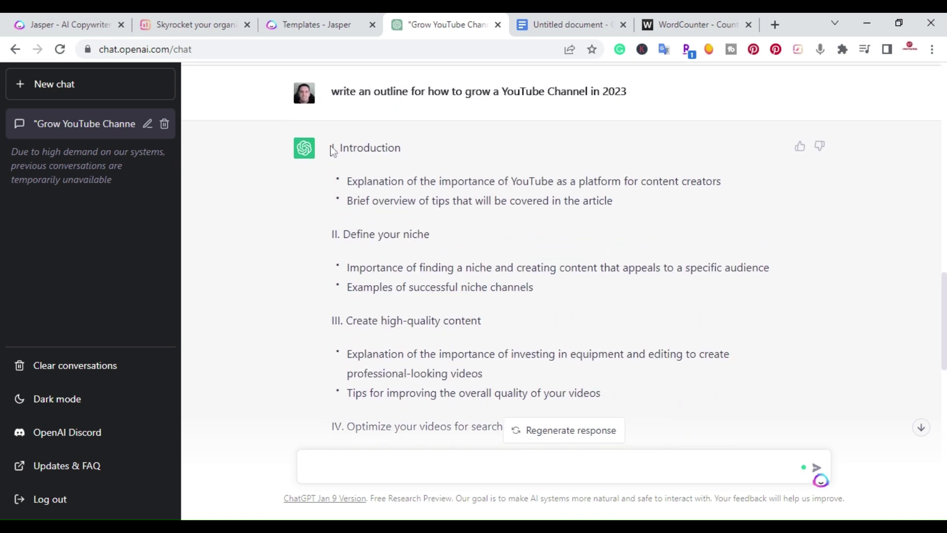
pyautogui.moveTo(334, 148); pyautogui.dragTo(414, 419)
pyautogui.moveTo(418, 455); pyautogui.dragTo(478, 373)
pyautogui.scroll(-5, 608, 321)
pyautogui.scroll(-10, 605, 316)
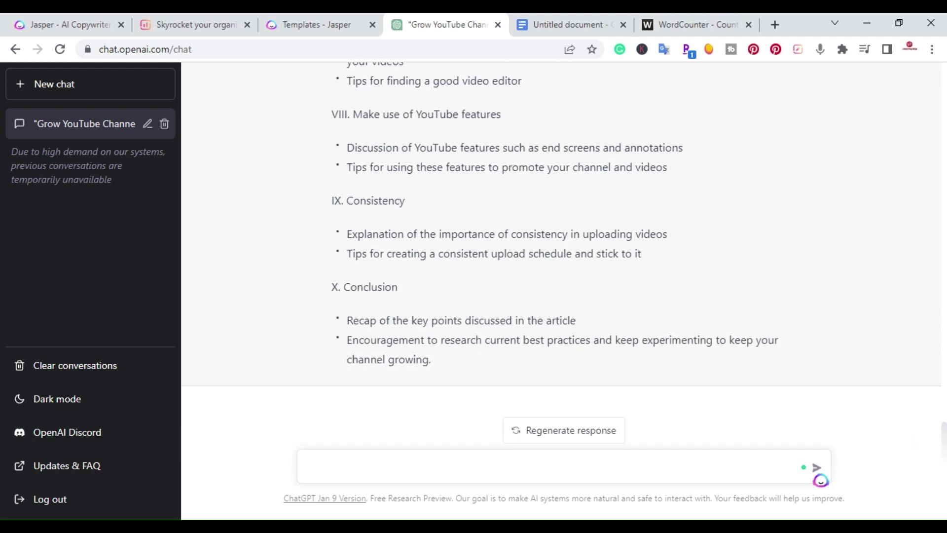
pyautogui.moveTo(489, 380); pyautogui.dragTo(327, 148)
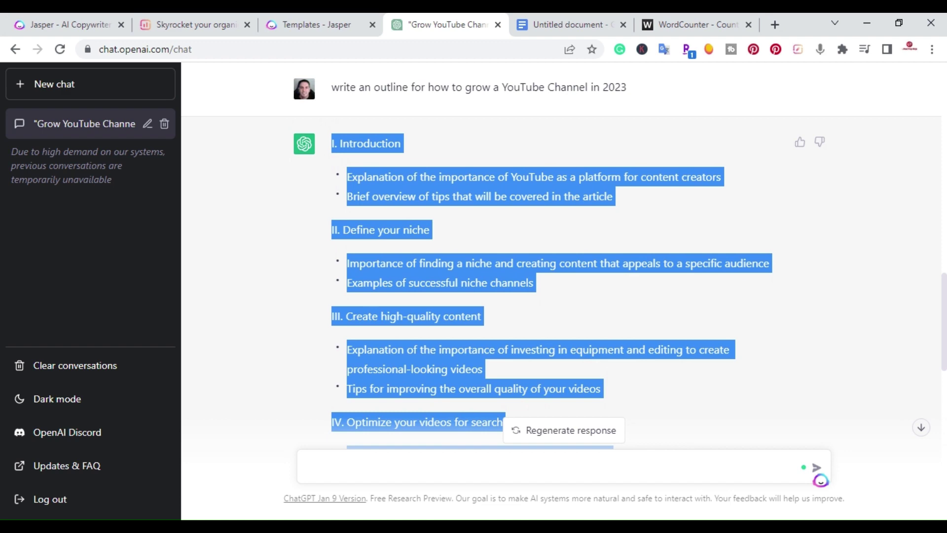
# Step: Switch to the untitled Google Docs document, paste the copied outline and go back to its beginning
pyautogui.click(567, 25)
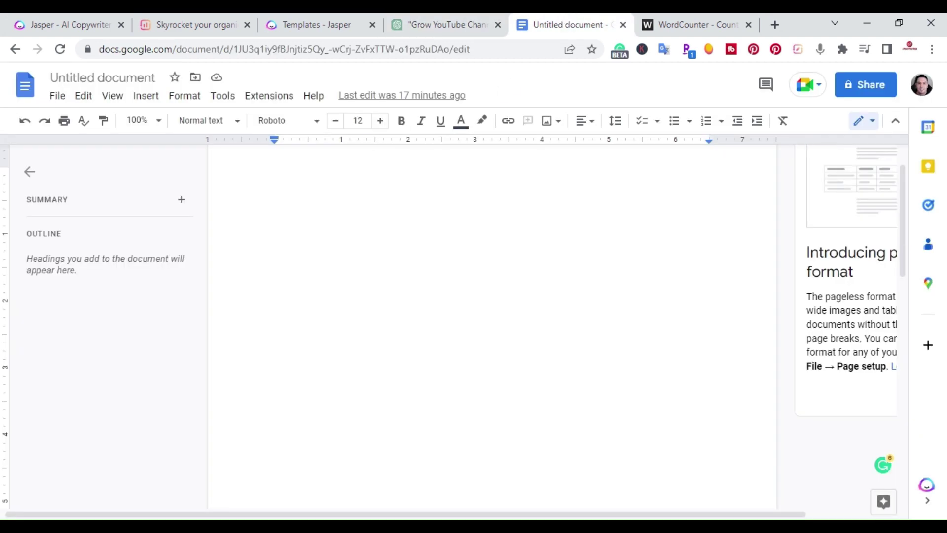
pyautogui.rightClick(312, 170)
pyautogui.click(327, 232)
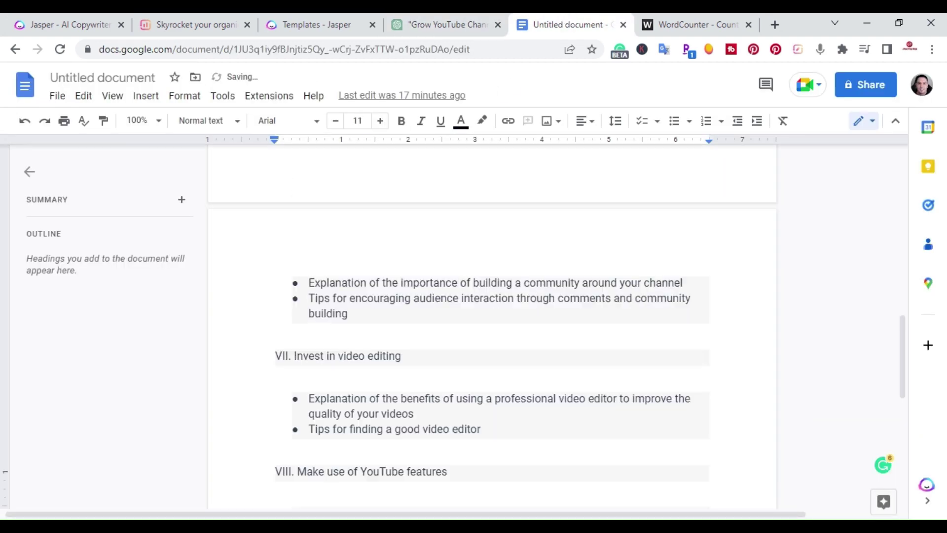
pyautogui.scroll(20, 492, 326)
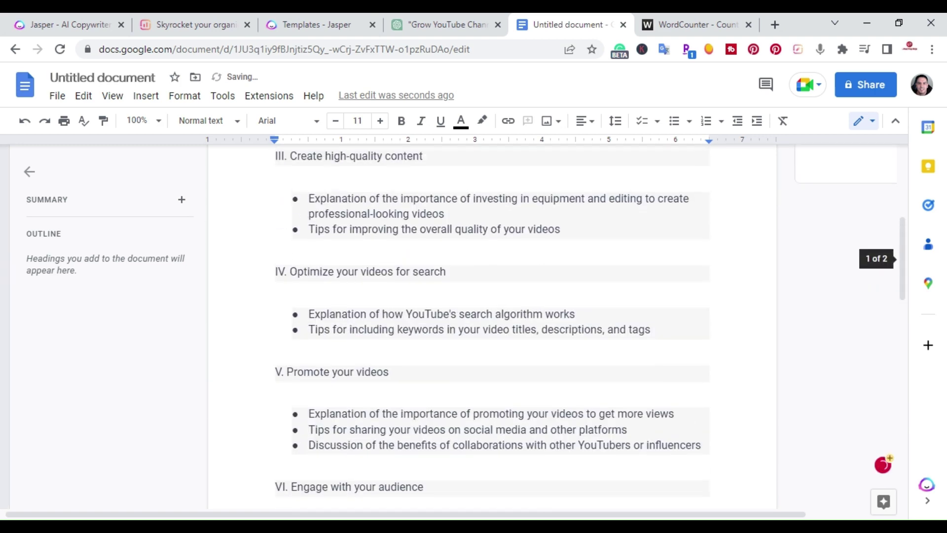
pyautogui.scroll(2, 492, 326)
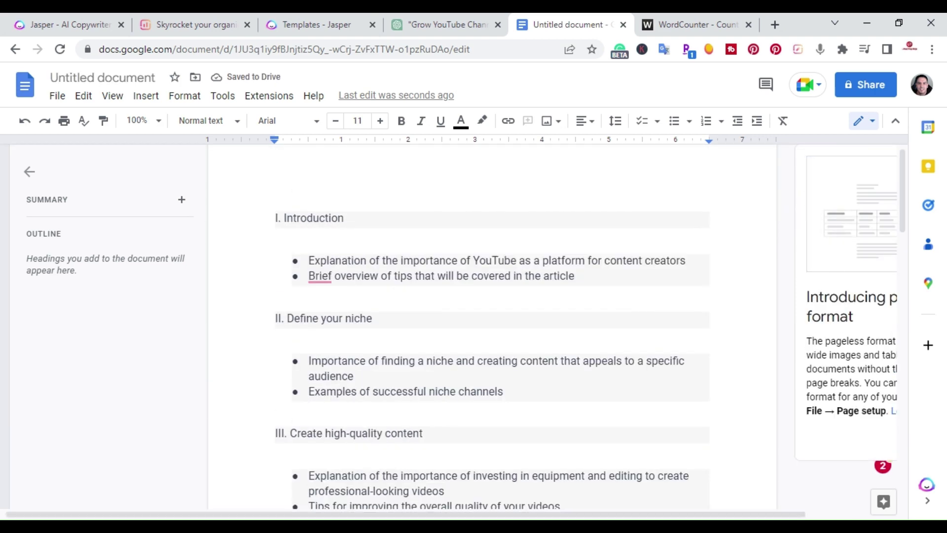
# Step: Back in ChatGPT, copy the outline's first Introduction bullet, "Explanation of the importance of YouTube as a platform for content creators"
pyautogui.click(416, 20)
pyautogui.click(283, 268)
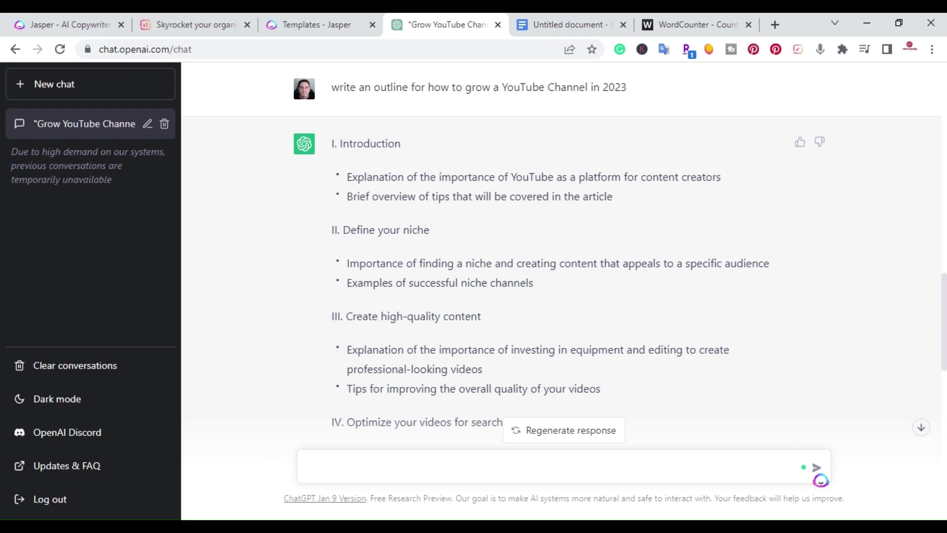
pyautogui.moveTo(348, 176); pyautogui.dragTo(721, 176)
pyautogui.hotkey('ctrl', 'c')
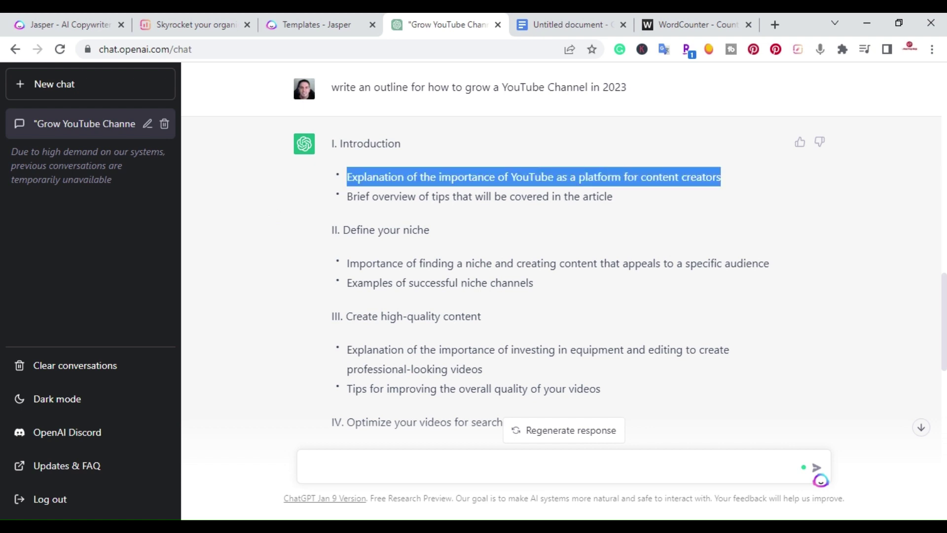
# Step: Submit a prompt reading "write a paragraph about" followed by the copied Introduction bullet
pyautogui.scroll(-3, 620, 204)
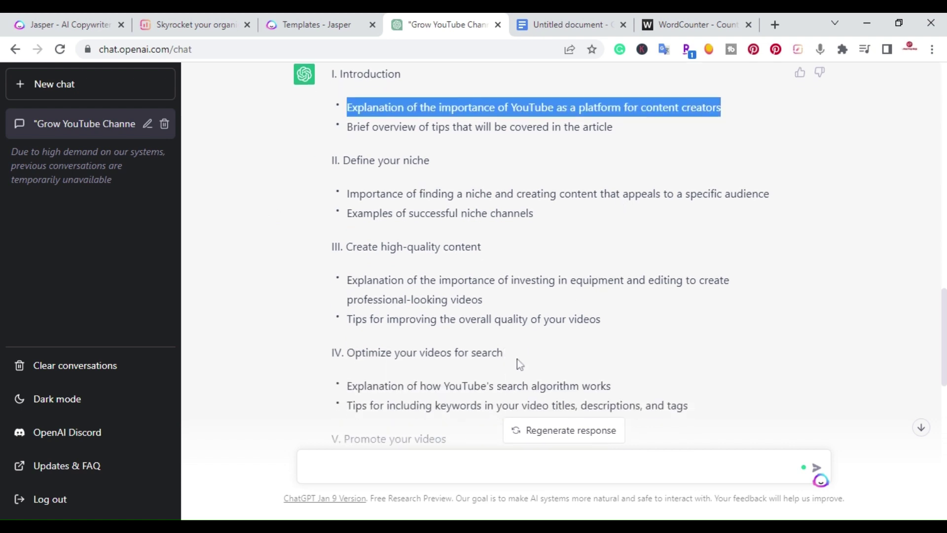
pyautogui.write('write a parapra')
pyautogui.press('BackSpace')
pyautogui.press('BackSpace')
pyautogui.press('BackSpace')
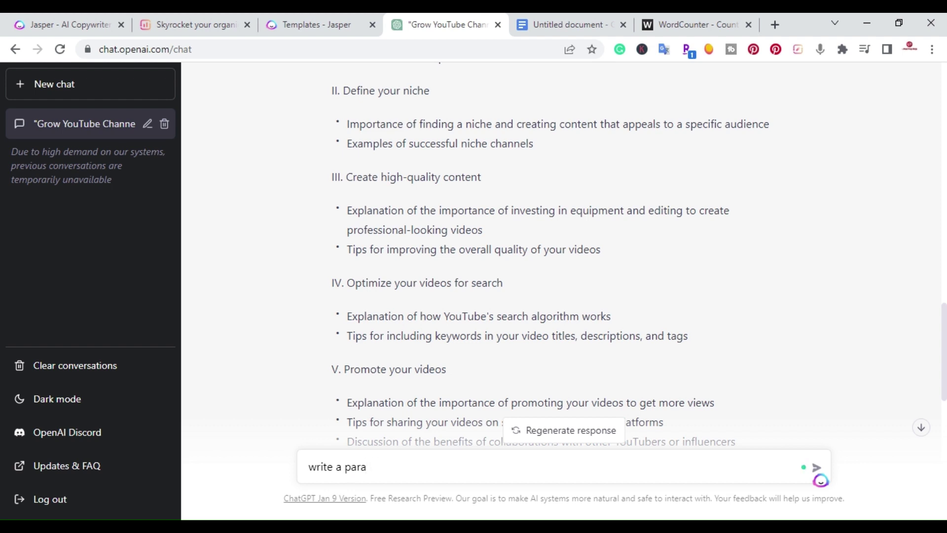
pyautogui.write('graph about')
pyautogui.hotkey('ctrl', 'v')
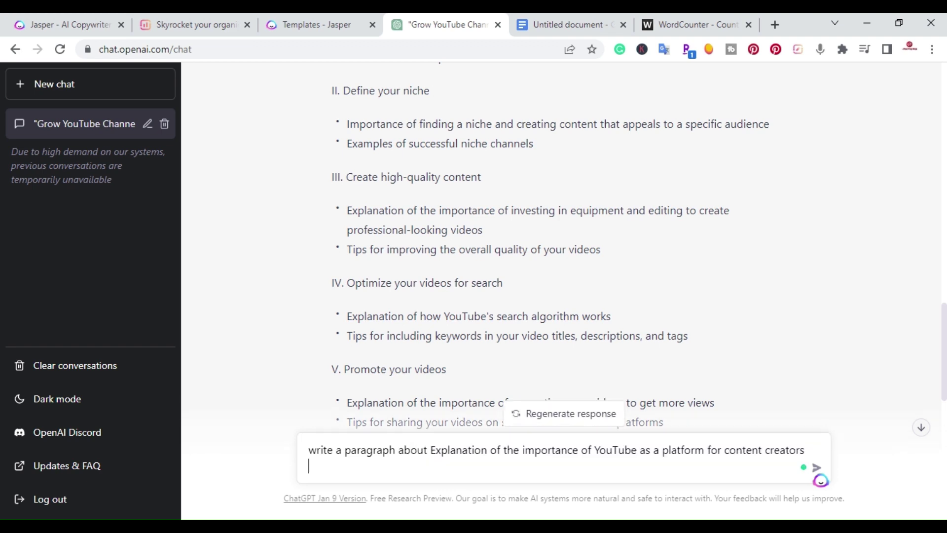
pyautogui.scroll(-1, 542, 237)
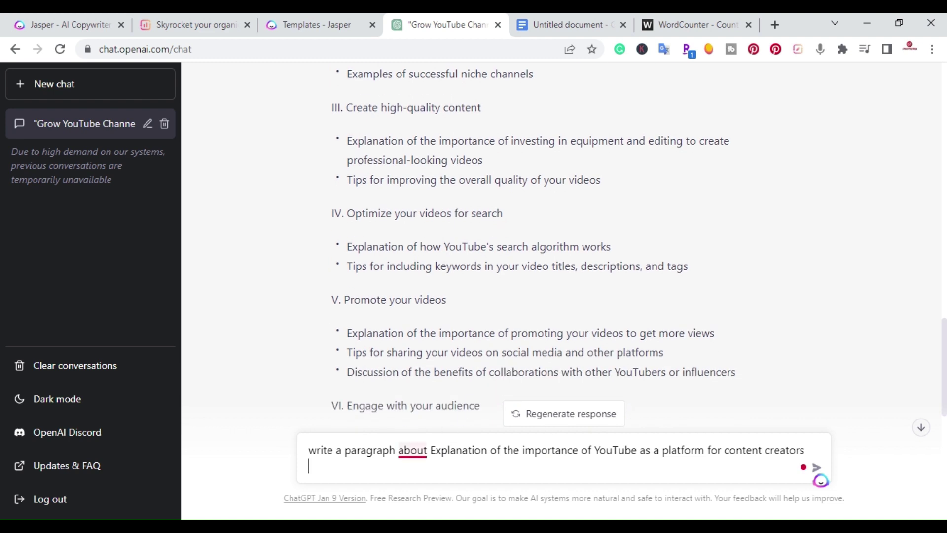
pyautogui.moveTo(413, 450)
pyautogui.click(818, 476)
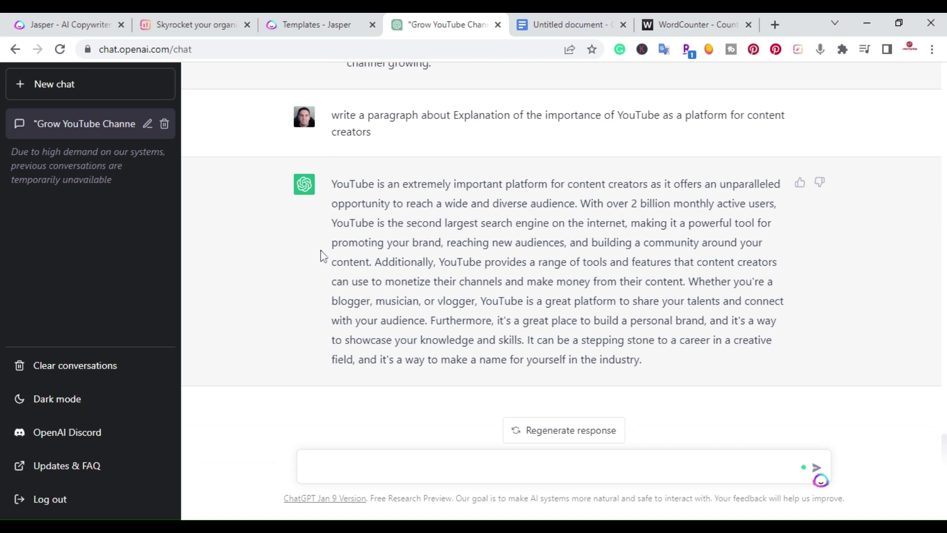
# Step: Copy the generated paragraph and paste it into the Google Docs outline on a new line below the first Introduction bullet
pyautogui.moveTo(642, 360); pyautogui.dragTo(331, 183)
pyautogui.hotkey('ctrl', 'c')
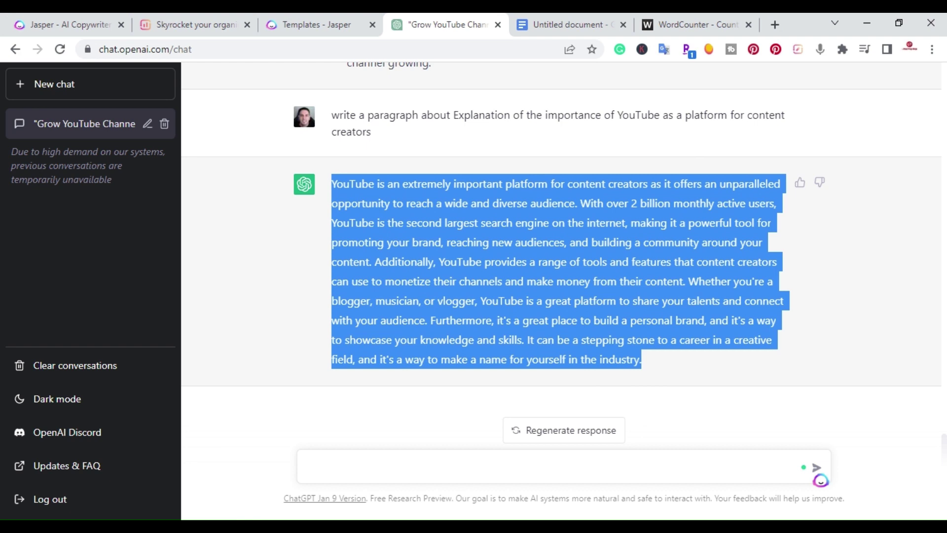
pyautogui.click(540, 34)
pyautogui.click(687, 260)
pyautogui.press('Return')
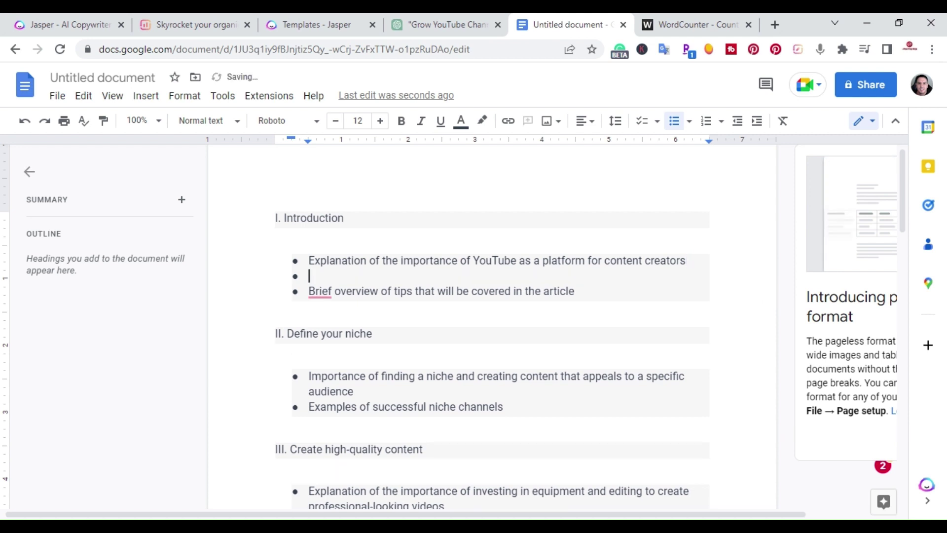
pyautogui.rightClick(310, 276)
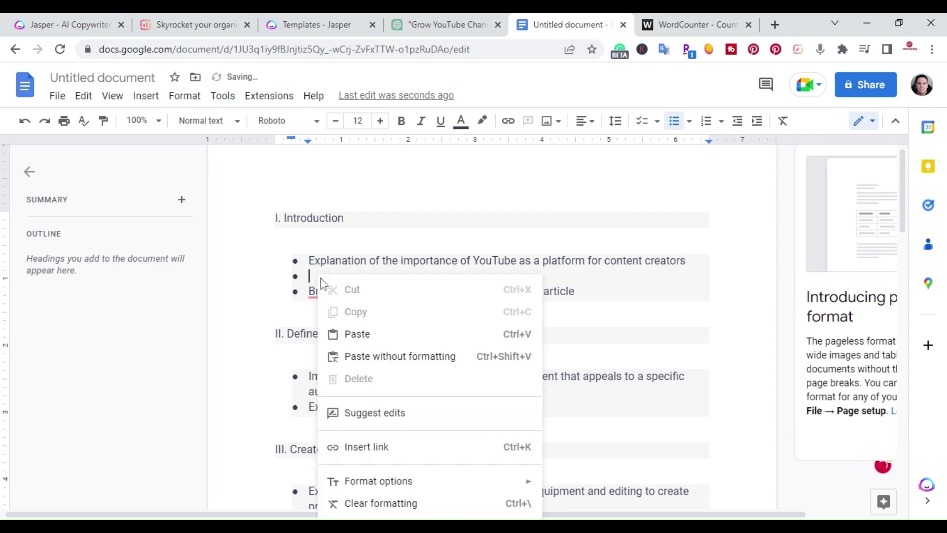
pyautogui.click(339, 332)
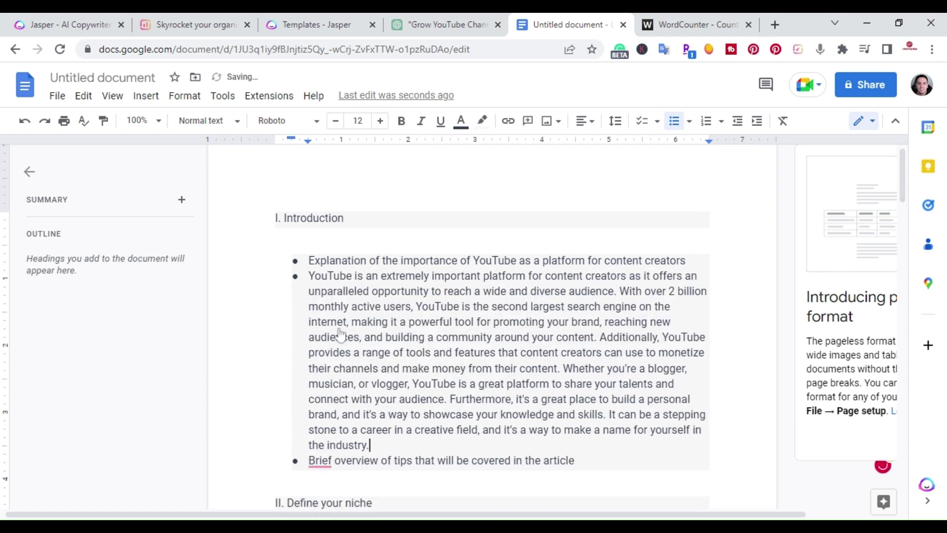
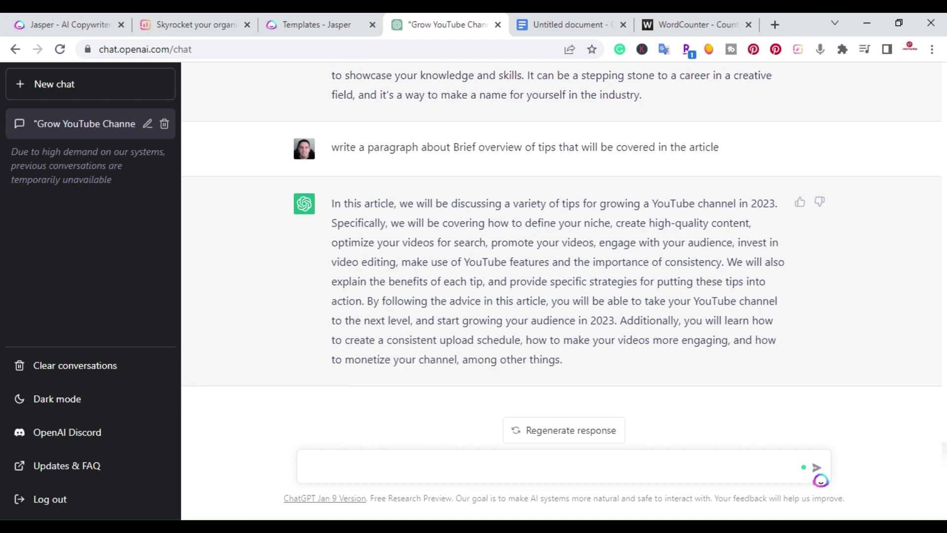
# Step: Copy the generated tips overview paragraph and paste it into the Google Docs outline on a new line below the second Introduction bullet
pyautogui.moveTo(562, 359); pyautogui.dragTo(334, 203)
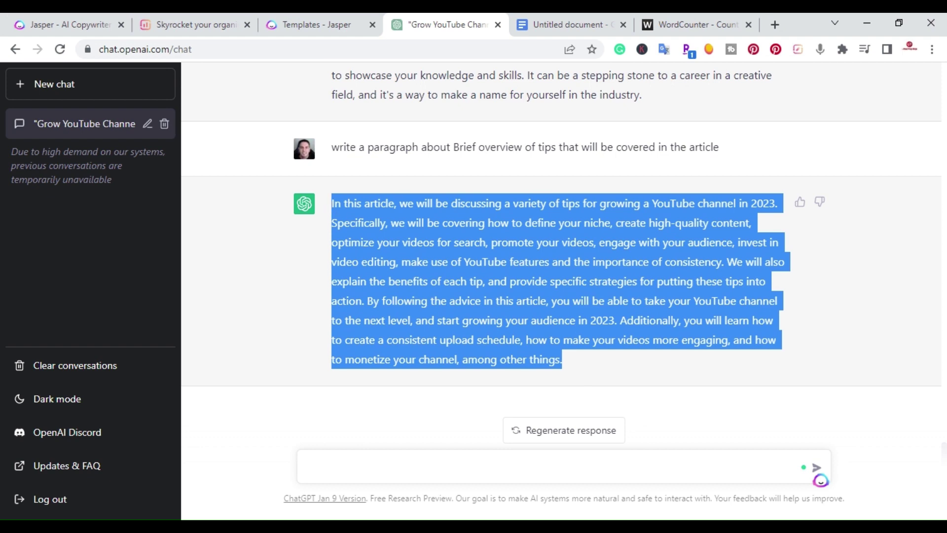
pyautogui.click(598, 20)
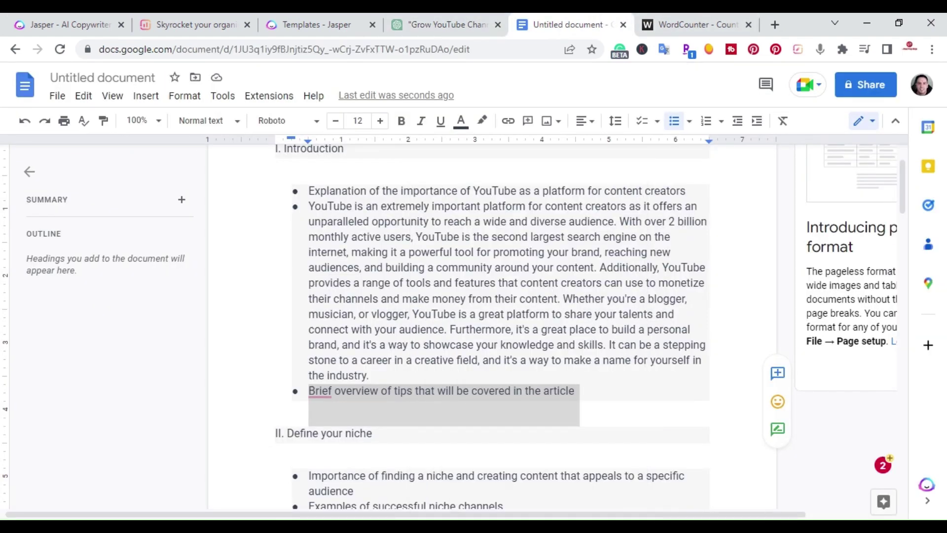
pyautogui.click(365, 391)
pyautogui.click(575, 391)
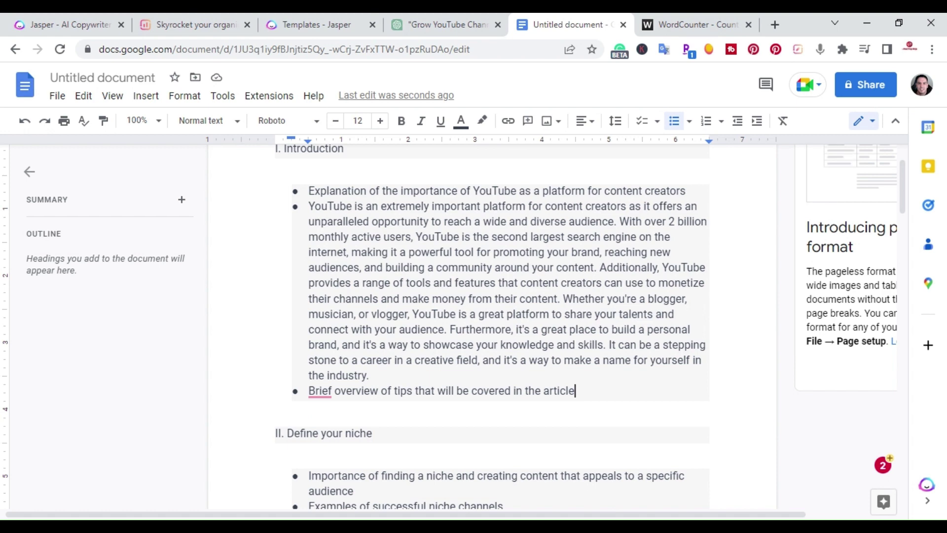
pyautogui.press('Return')
pyautogui.rightClick(366, 402)
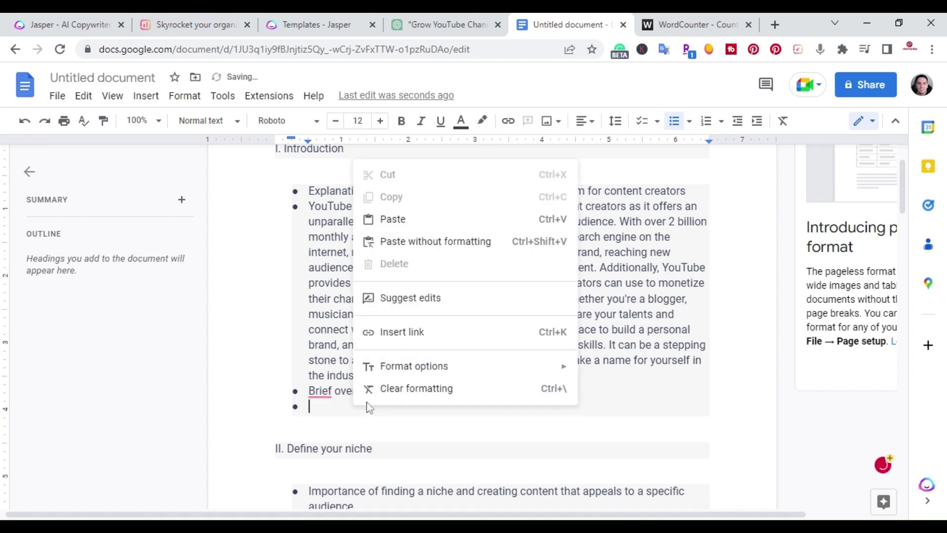
pyautogui.click(399, 227)
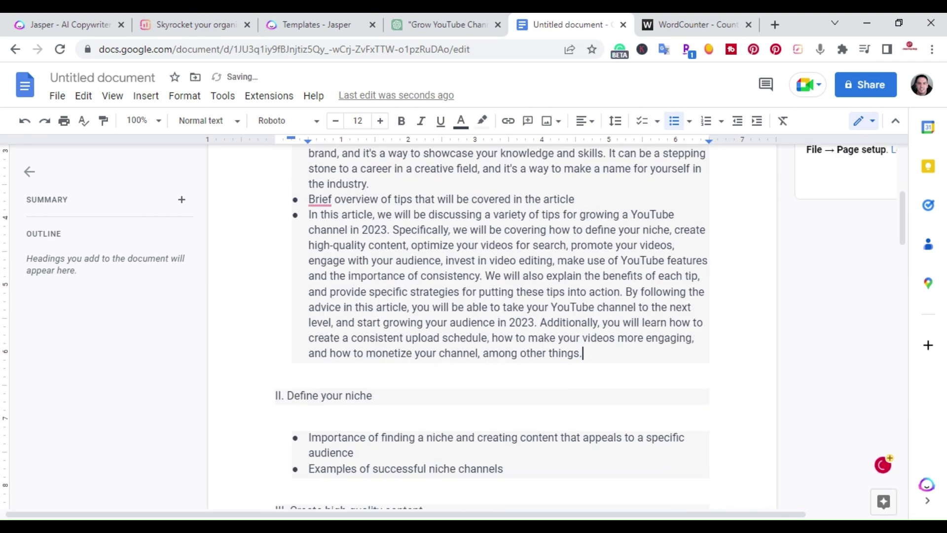
pyautogui.scroll(4, 500, 325)
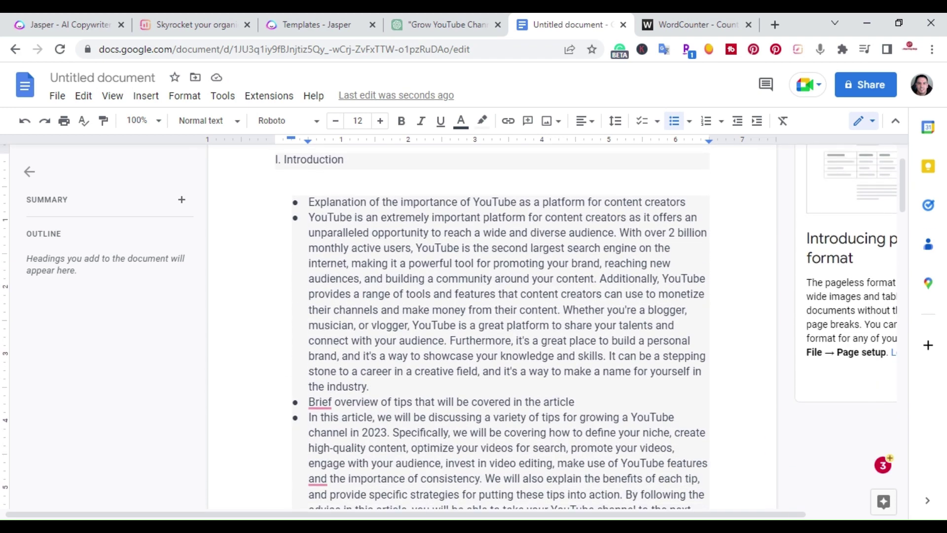
pyautogui.scroll(-3, 500, 325)
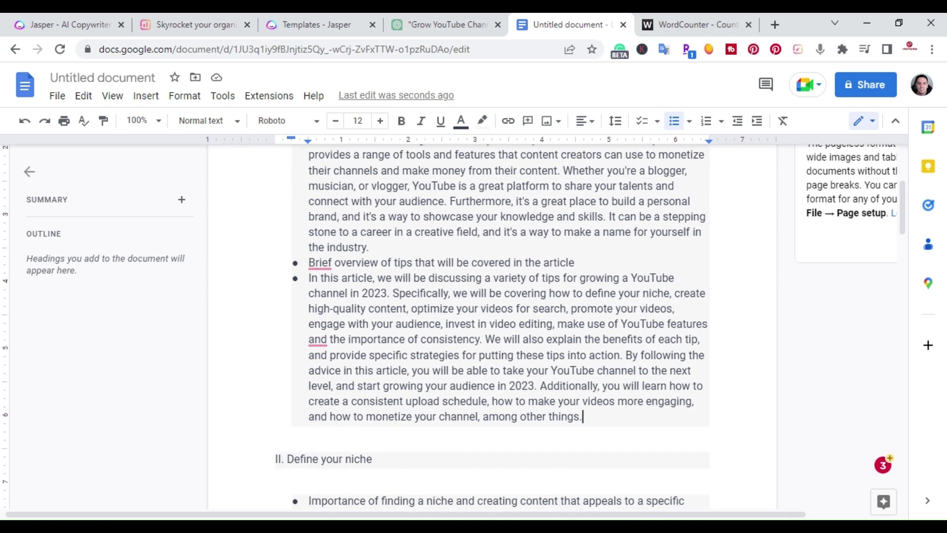
# Step: Back in ChatGPT, copy the outline's "Define your niche" heading text together with its two bullets
pyautogui.click(443, 25)
pyautogui.click(267, 333)
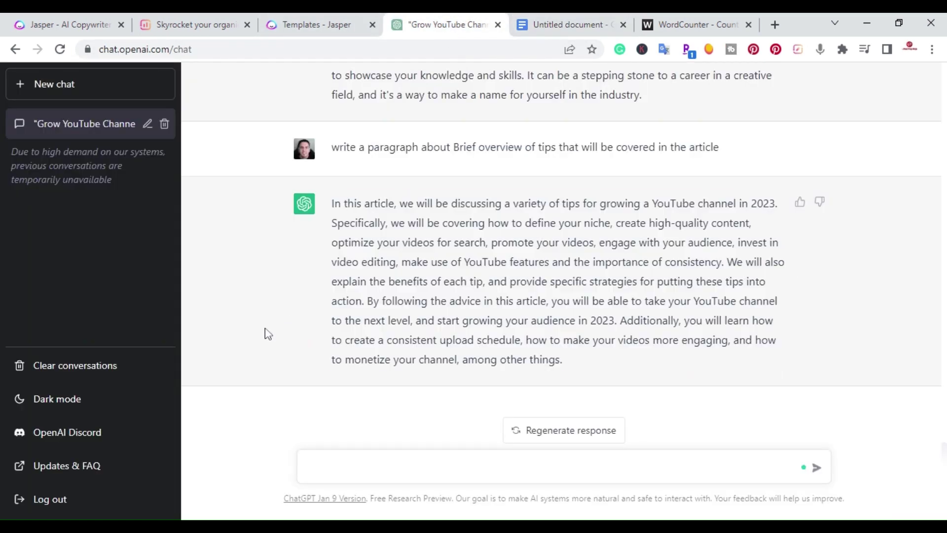
pyautogui.scroll(15, 267, 333)
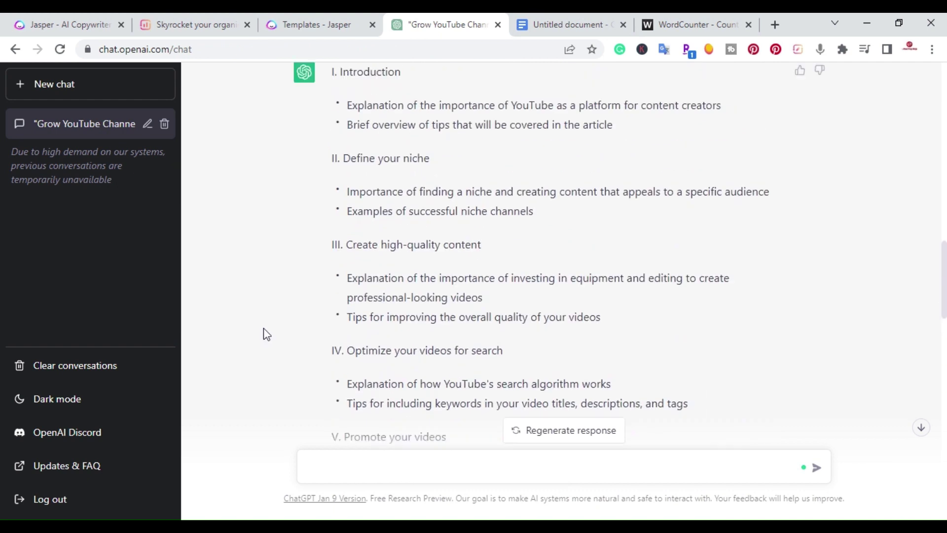
pyautogui.scroll(2, 267, 333)
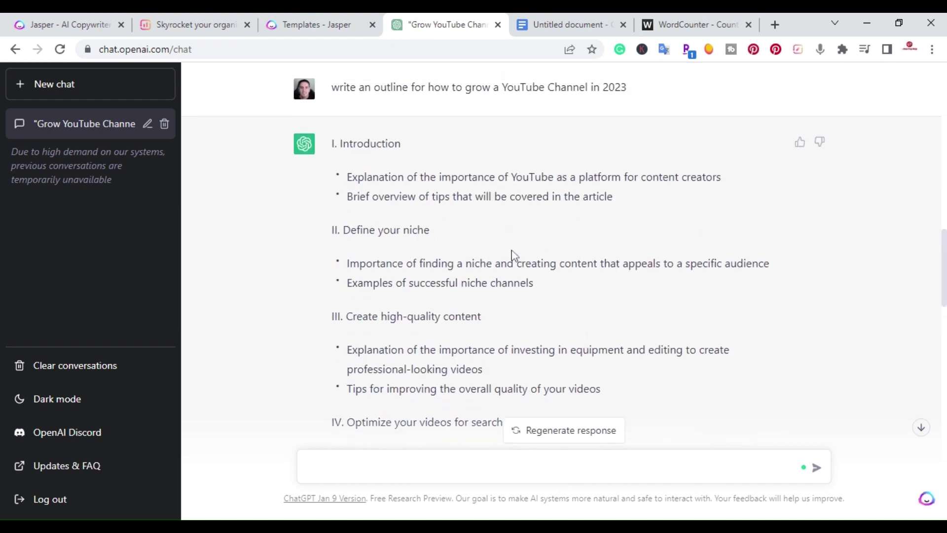
pyautogui.moveTo(543, 295); pyautogui.dragTo(332, 229)
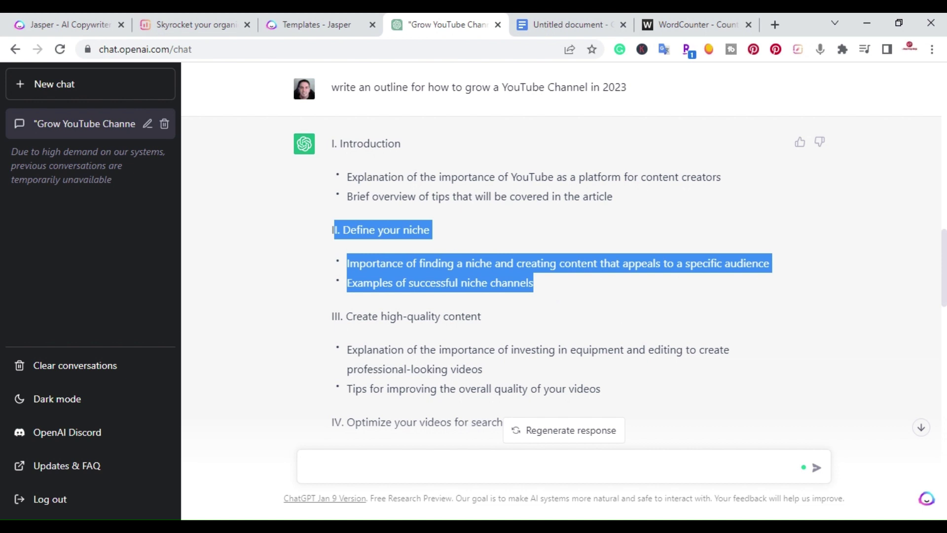
pyautogui.click(333, 230)
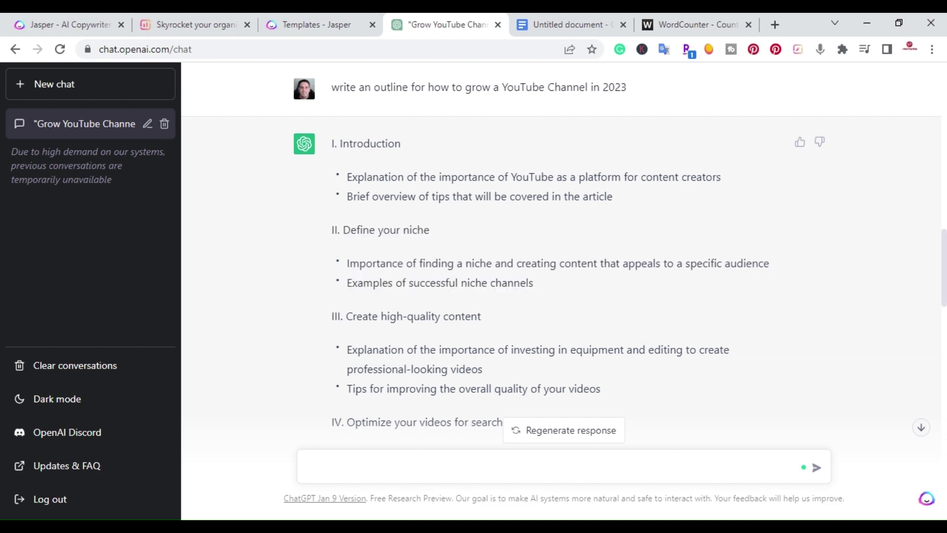
pyautogui.moveTo(333, 230); pyautogui.dragTo(539, 290)
pyautogui.hotkey('ctrl', 'c')
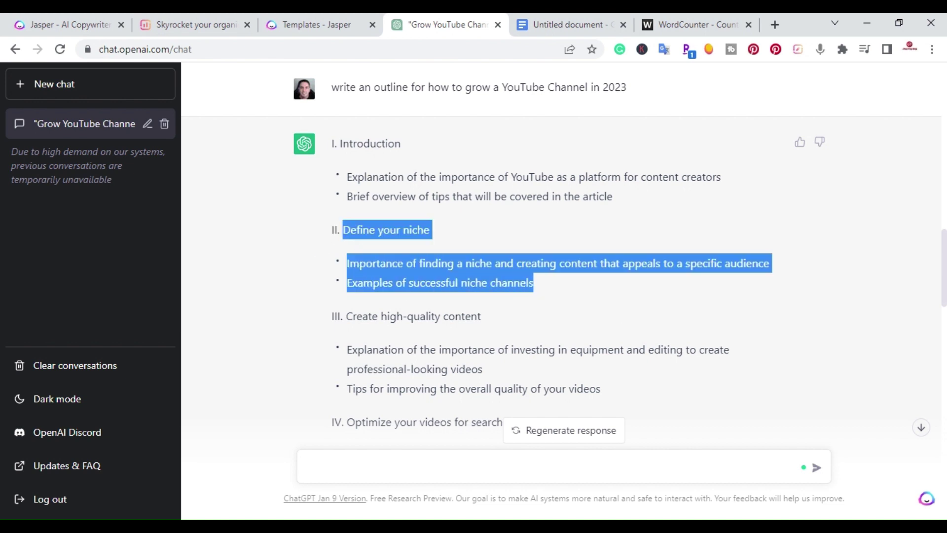
# Step: Submit a prompt reading "write paragraphs on the following sections" followed by the copied "Define your niche" section
pyautogui.scroll(-9, 503, 273)
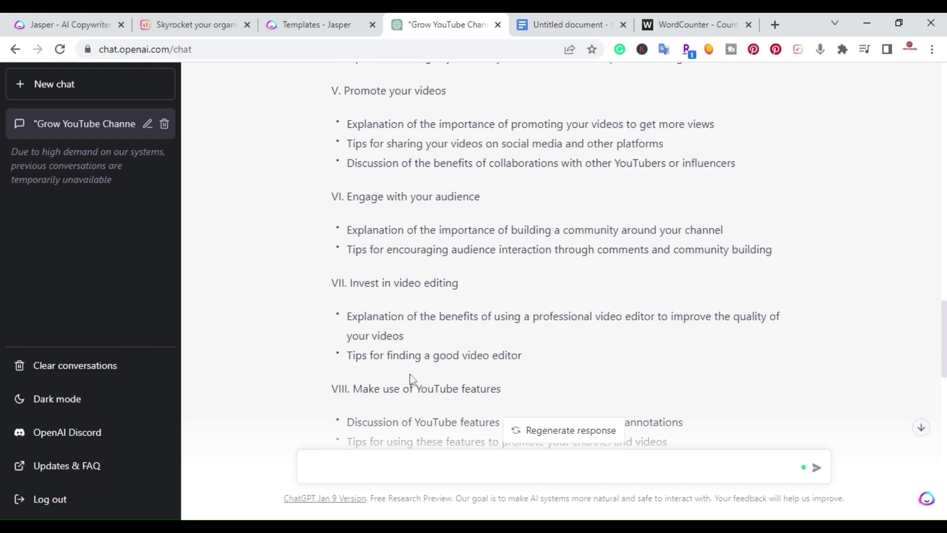
pyautogui.scroll(-15, 285, 360)
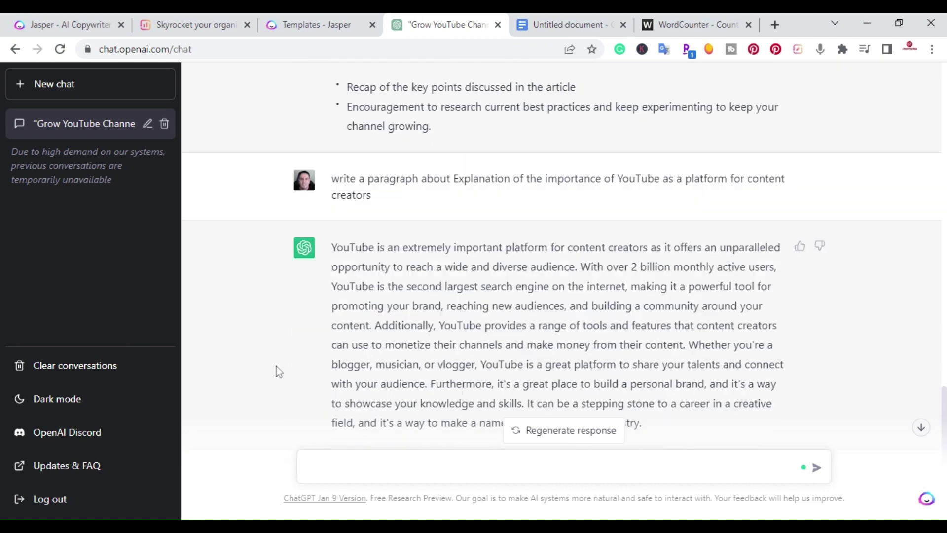
pyautogui.click(309, 467)
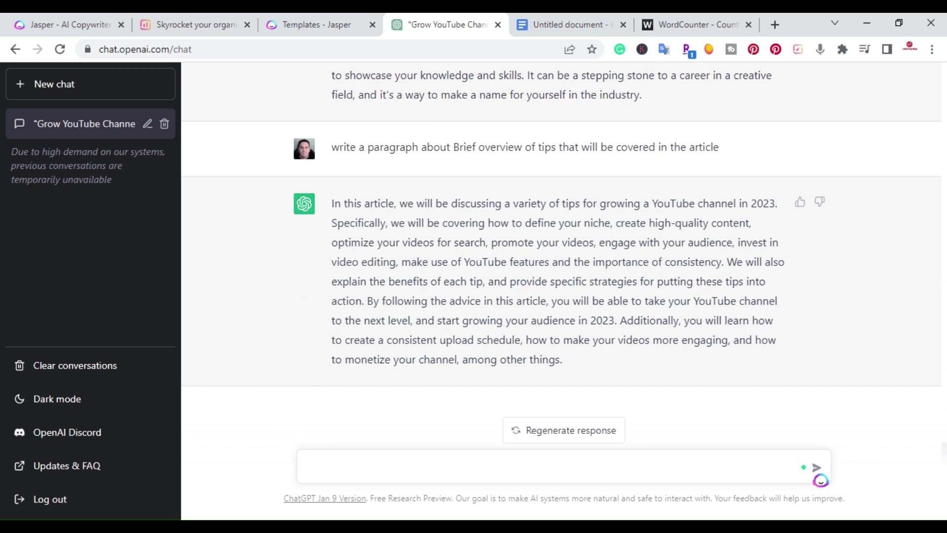
pyautogui.write('write paragraphs on the')
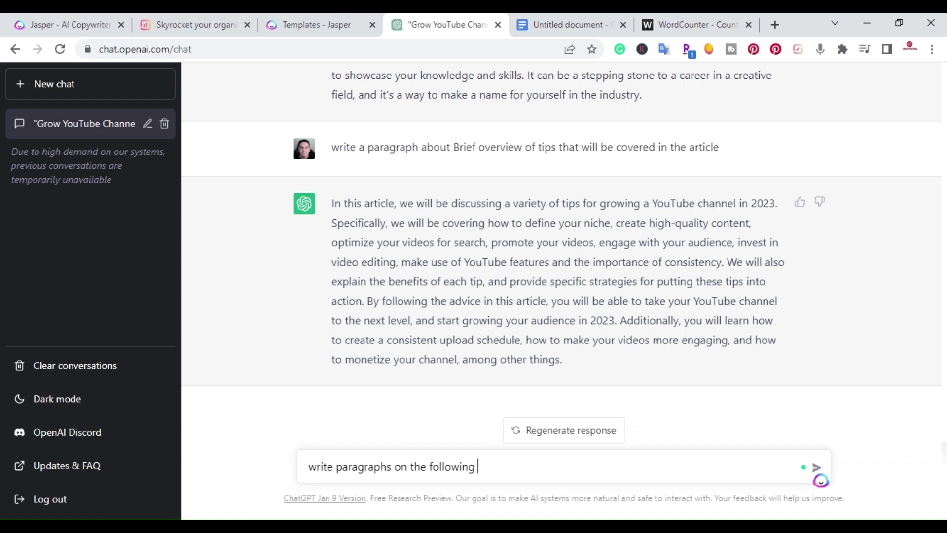
pyautogui.write('following sections')
pyautogui.hotkey('ctrl', 'v')
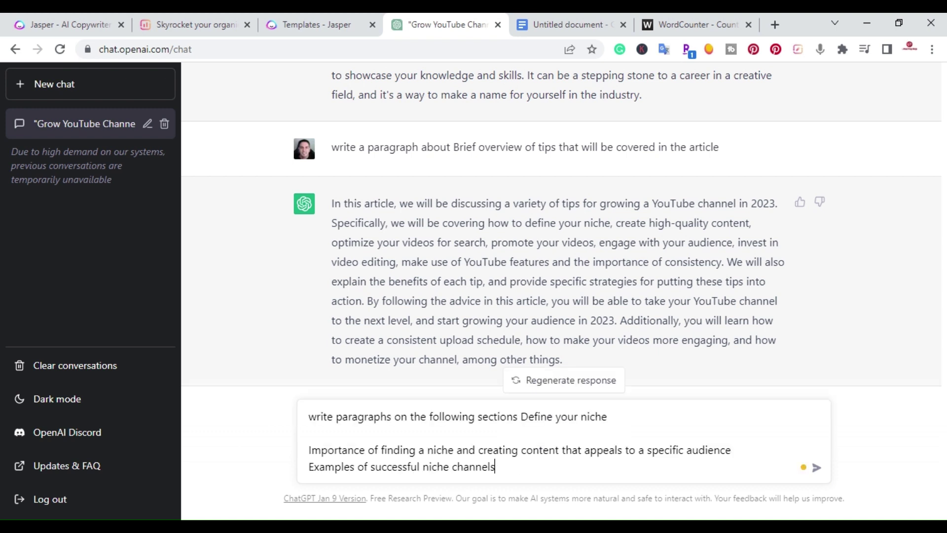
pyautogui.click(816, 467)
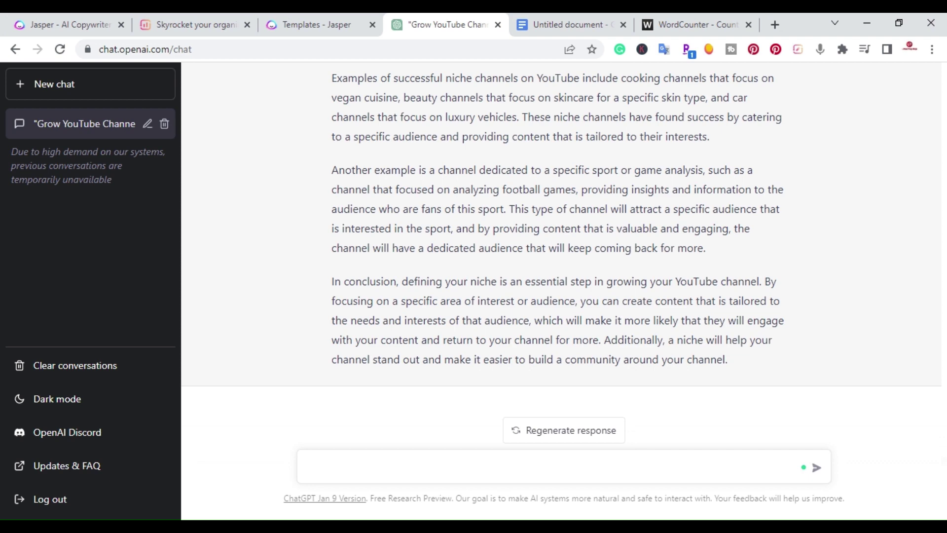
# Step: Look over the generated response on defining your niche and copy all of its paragraphs, from the opening one to the conclusion
pyautogui.scroll(7, 557, 257)
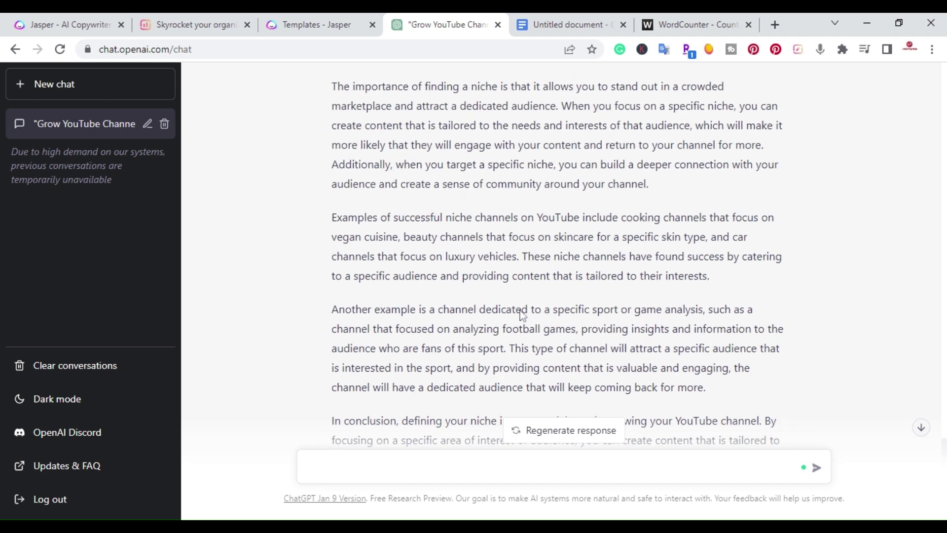
pyautogui.scroll(-3, 557, 256)
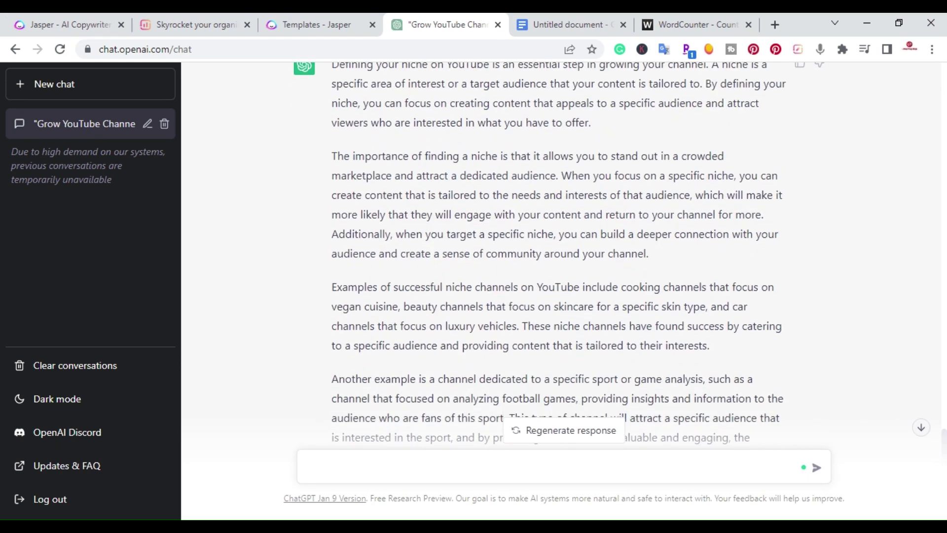
pyautogui.scroll(4, 558, 256)
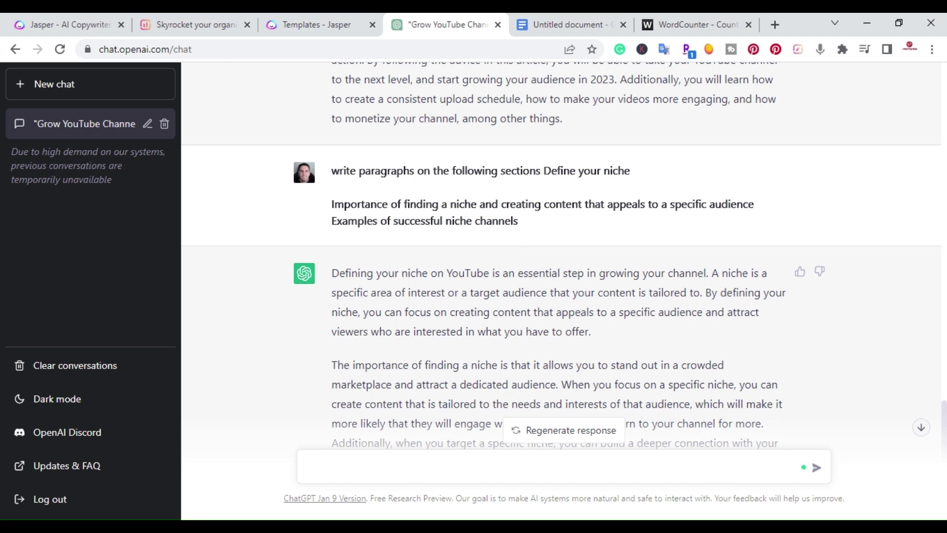
pyautogui.scroll(-1, 493, 267)
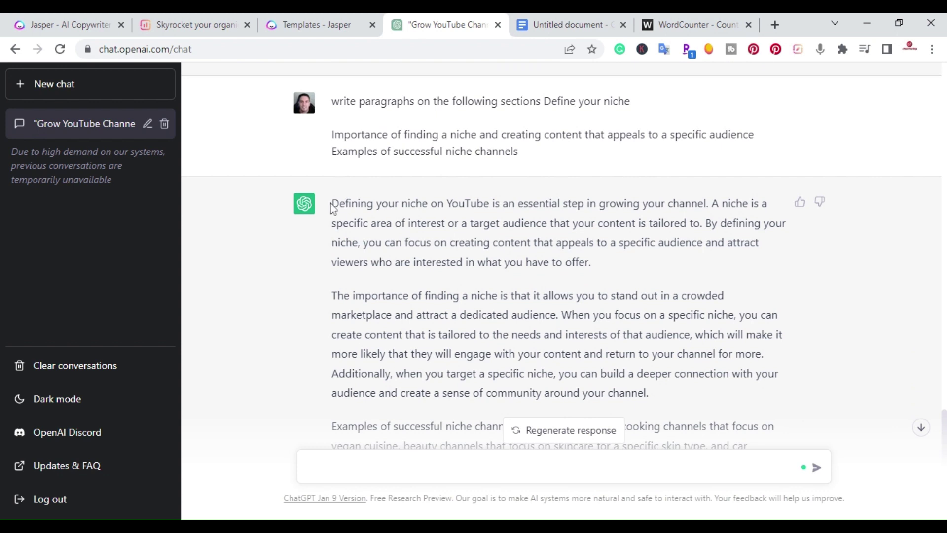
pyautogui.moveTo(332, 205); pyautogui.dragTo(415, 394)
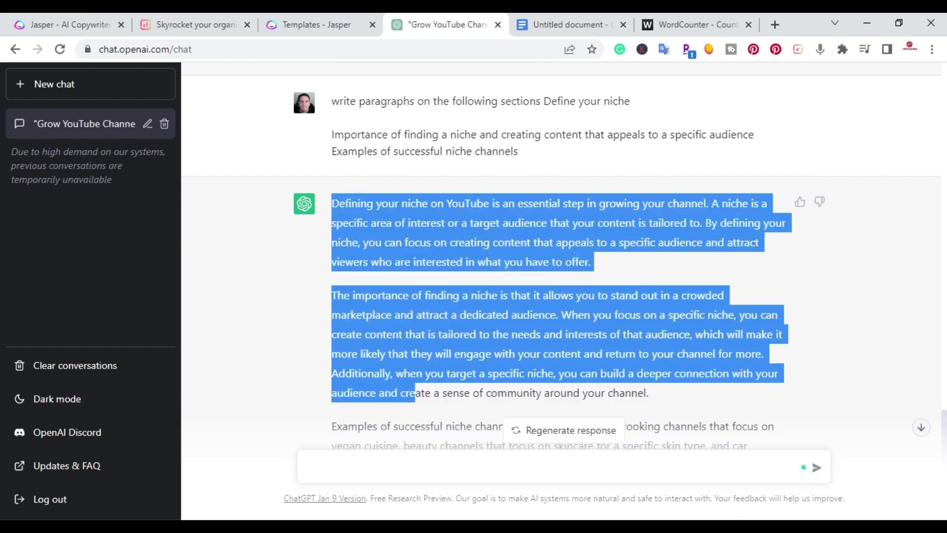
pyautogui.click(209, 342)
pyautogui.scroll(-5, 210, 342)
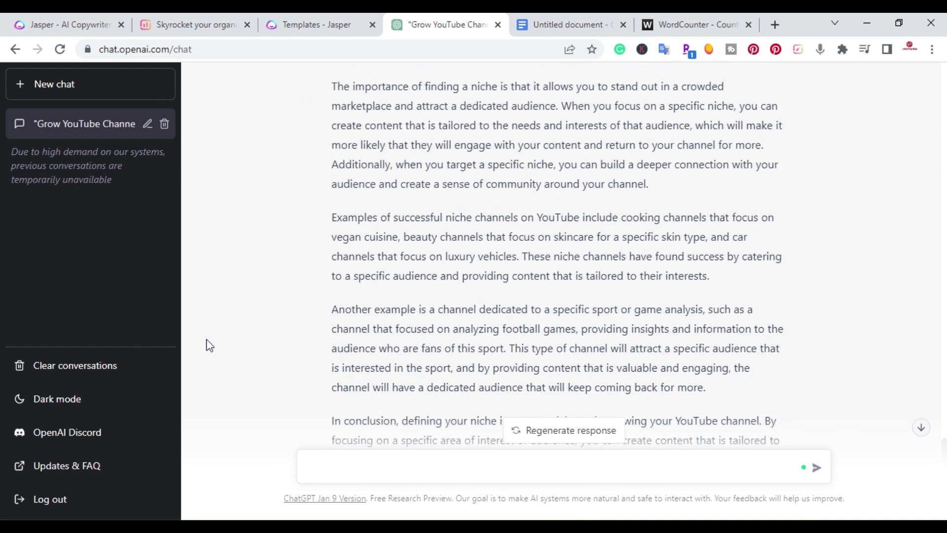
pyautogui.moveTo(730, 361); pyautogui.dragTo(336, 121)
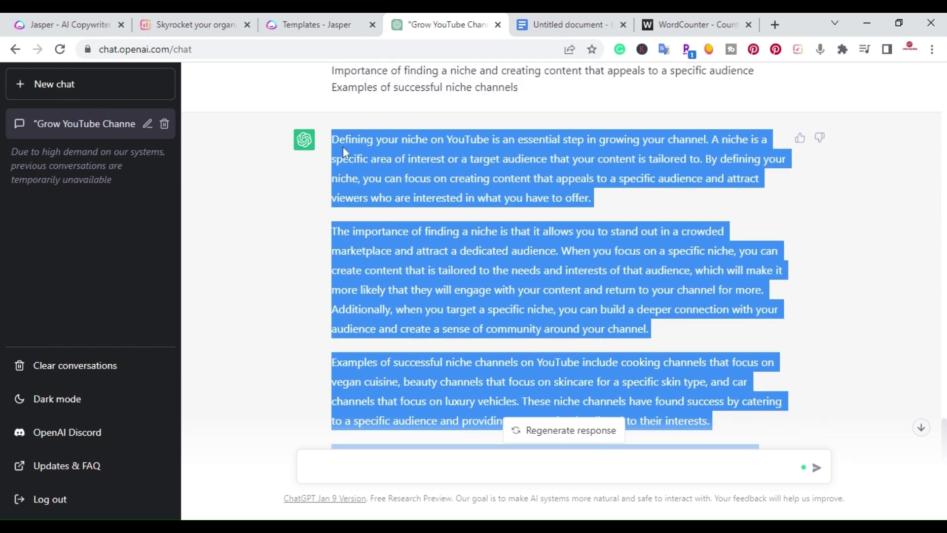
# Step: Paste the copied niche paragraphs into the Google Docs outline on a new line below "Examples of successful niche channels" and review them
pyautogui.click(550, 22)
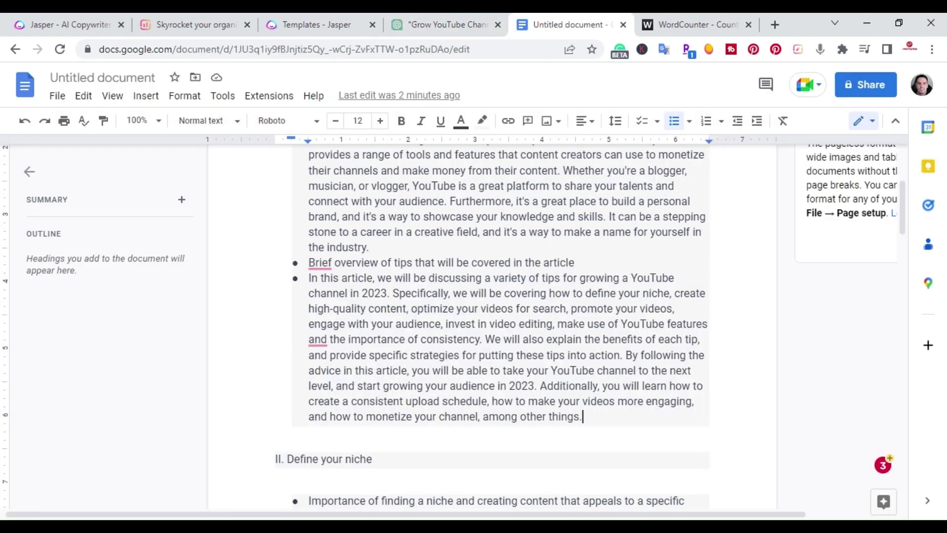
pyautogui.scroll(-4, 493, 296)
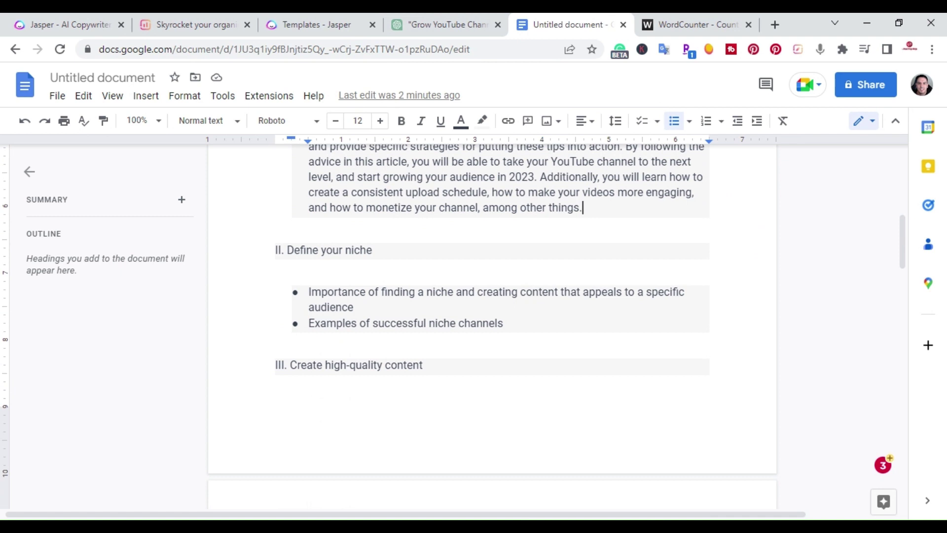
pyautogui.press('Return')
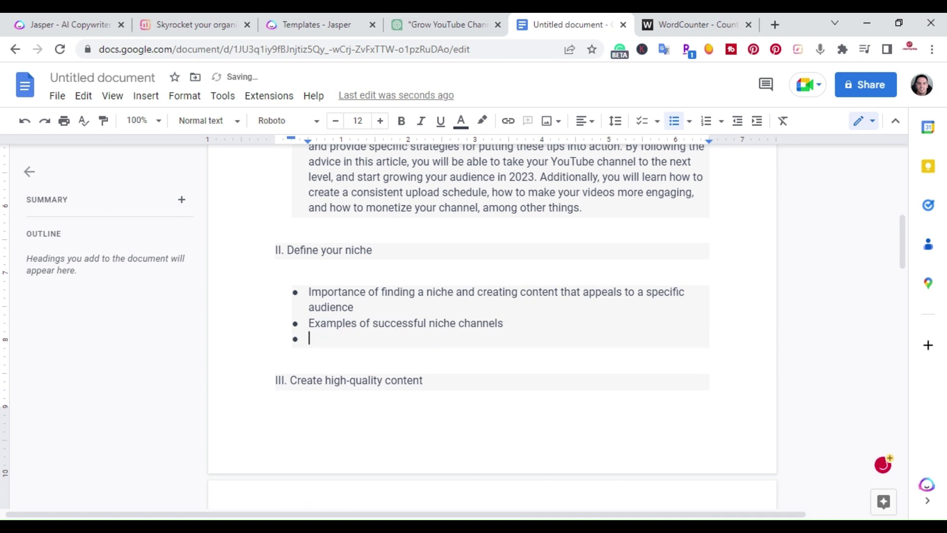
pyautogui.rightClick(321, 335)
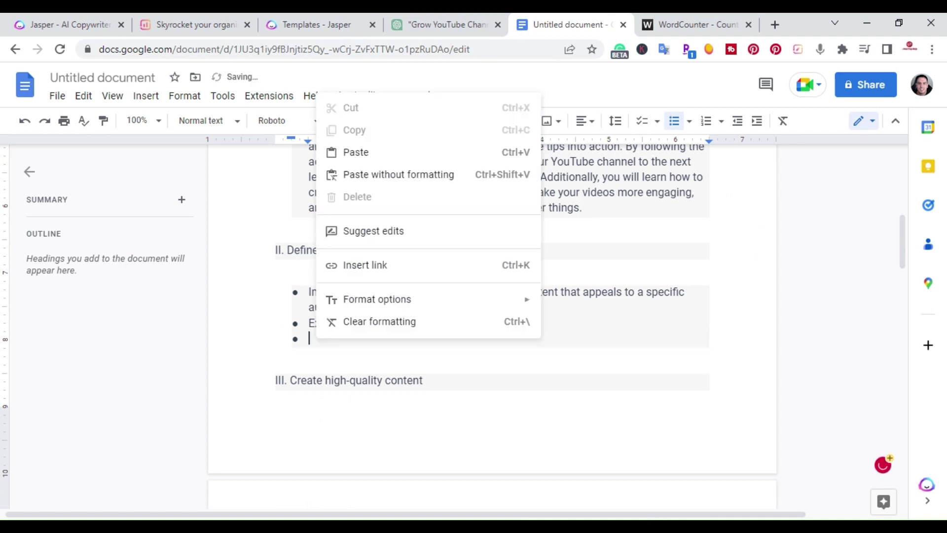
pyautogui.click(347, 153)
pyautogui.scroll(3, 494, 325)
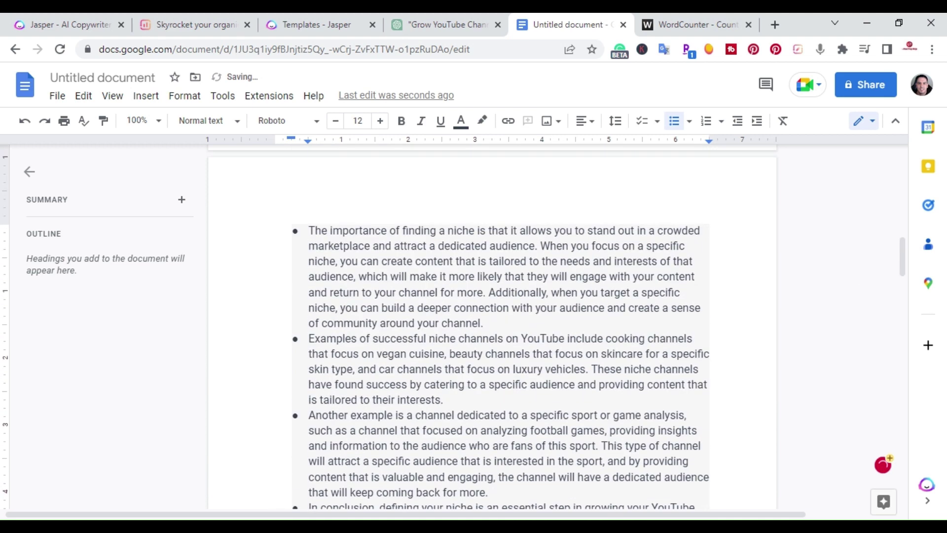
pyautogui.scroll(2, 493, 326)
pyautogui.scroll(-6, 493, 325)
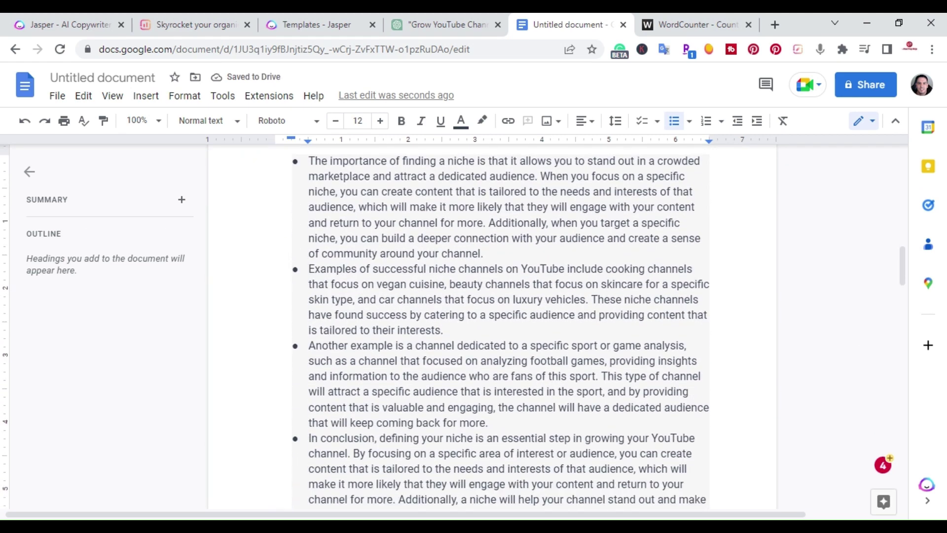
pyautogui.scroll(3, 493, 325)
pyautogui.scroll(8, 493, 325)
# Step: Copy the "Create high-quality content" heading text without its numeral, together with its two bullets, from the outline
pyautogui.scroll(-8, 493, 325)
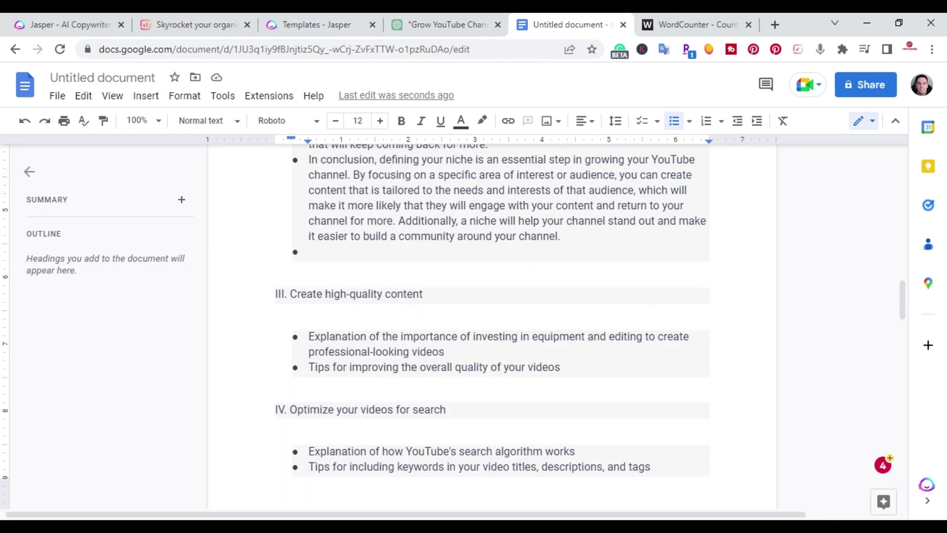
pyautogui.moveTo(560, 368); pyautogui.dragTo(275, 294)
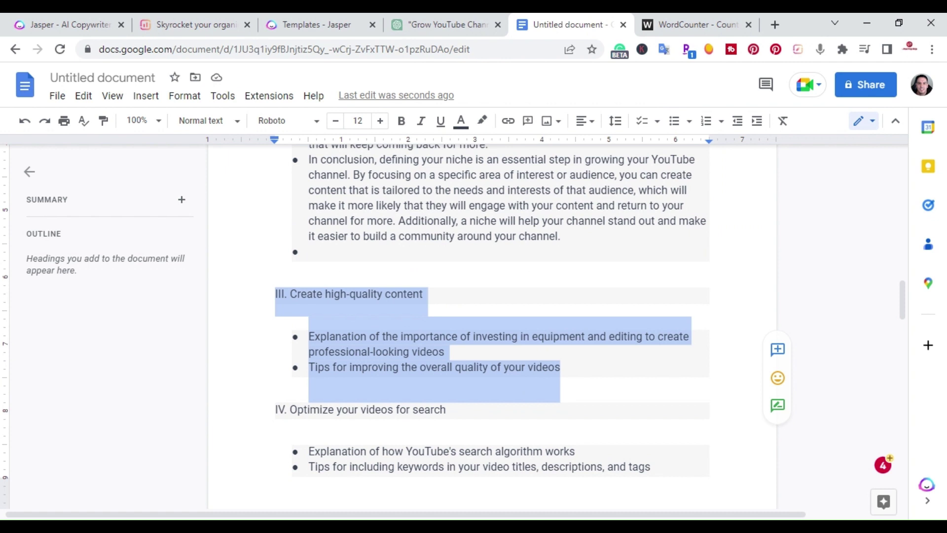
pyautogui.click(290, 294)
pyautogui.moveTo(290, 294); pyautogui.dragTo(560, 368)
pyautogui.rightClick(434, 368)
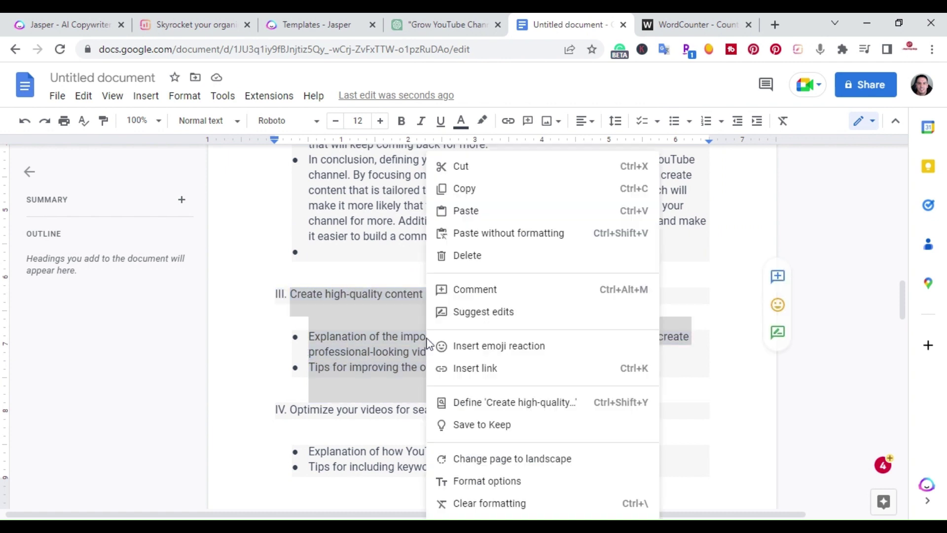
pyautogui.click(471, 188)
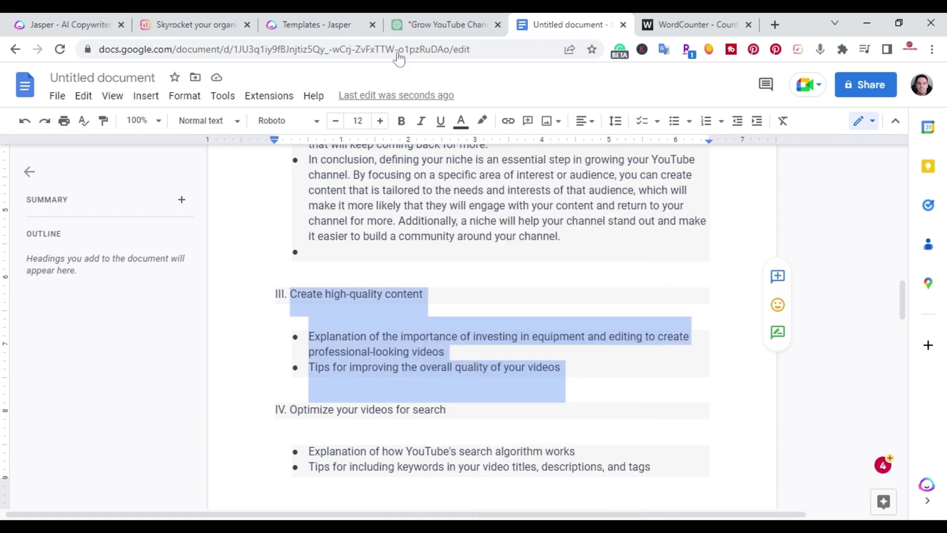
# Step: In ChatGPT, submit the prompt "write a paragraph for the following sections" followed by the copied "Create high-quality content" section
pyautogui.click(408, 15)
pyautogui.scroll(7, 414, 227)
pyautogui.moveTo(331, 419); pyautogui.dragTo(444, 493)
pyautogui.scroll(-5, 411, 236)
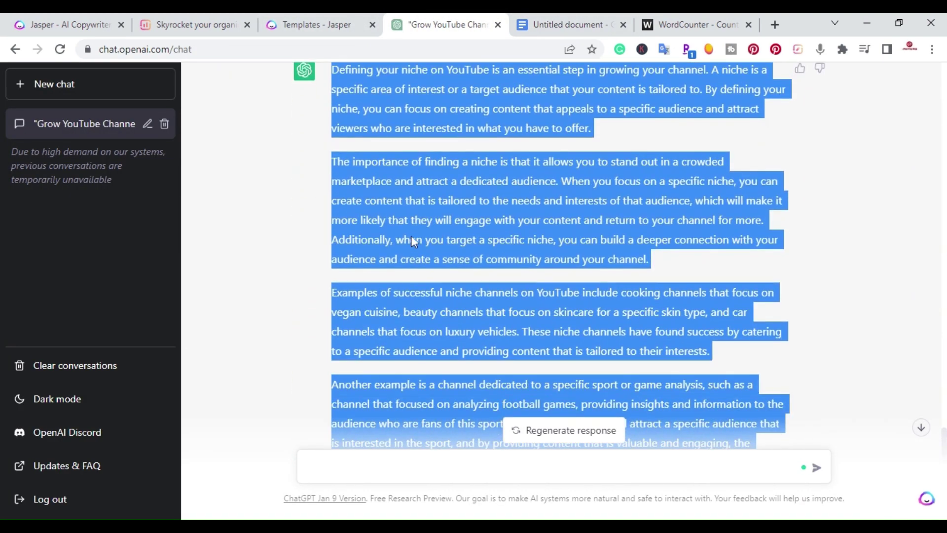
pyautogui.scroll(6, 410, 235)
pyautogui.scroll(-10, 412, 242)
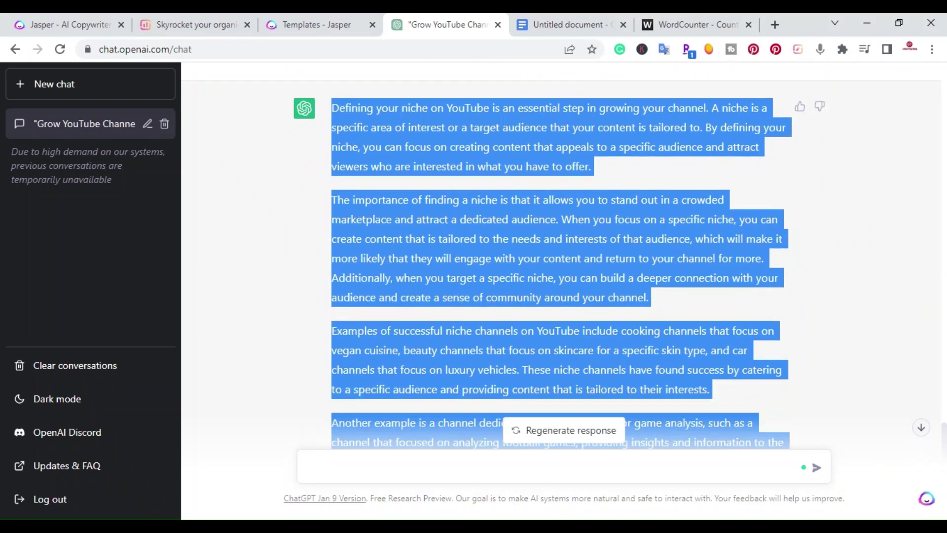
pyautogui.click(309, 466)
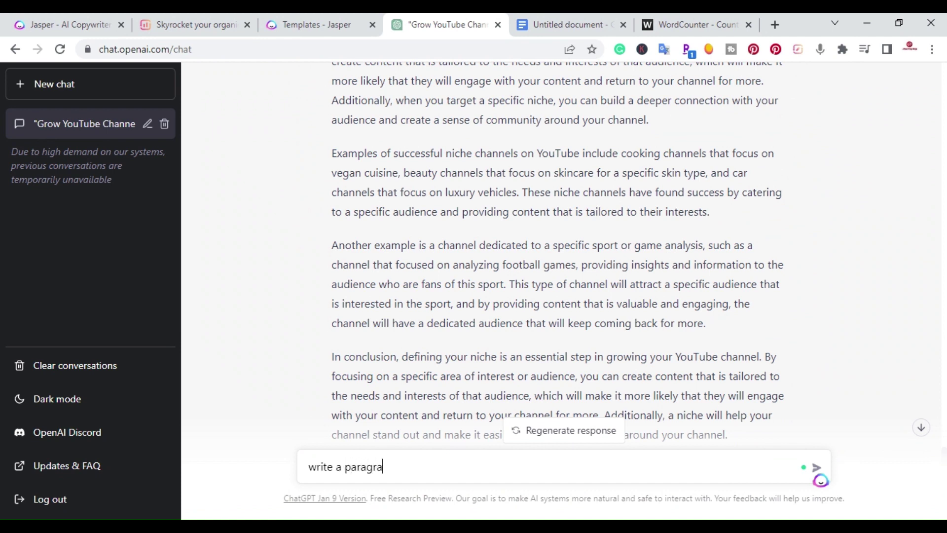
pyautogui.write('write a paragraph for the following secti')
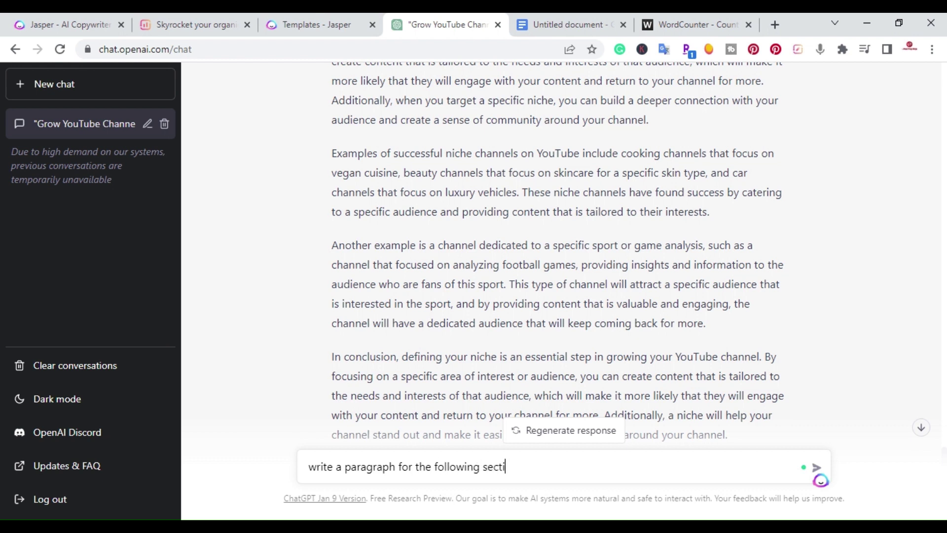
pyautogui.write('ons')
pyautogui.hotkey('ctrl', 'v')
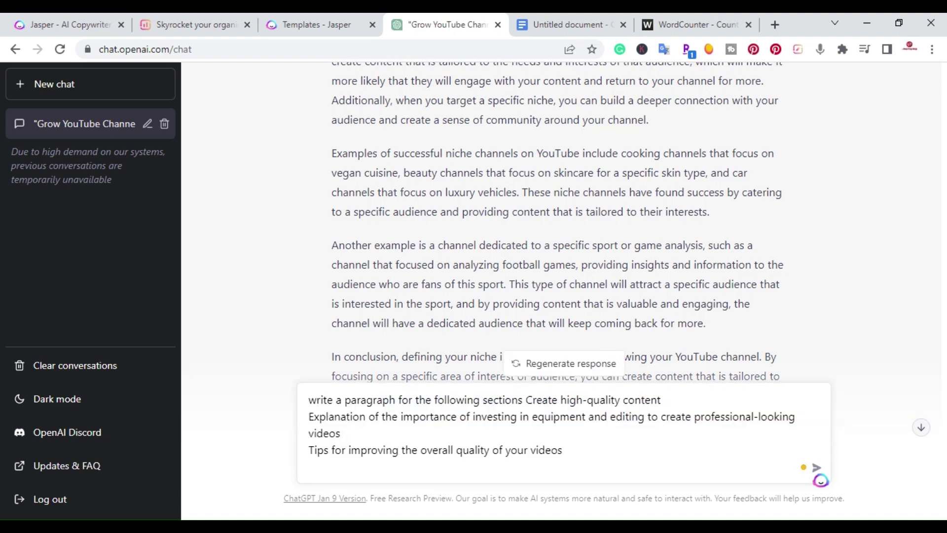
pyautogui.press('Return')
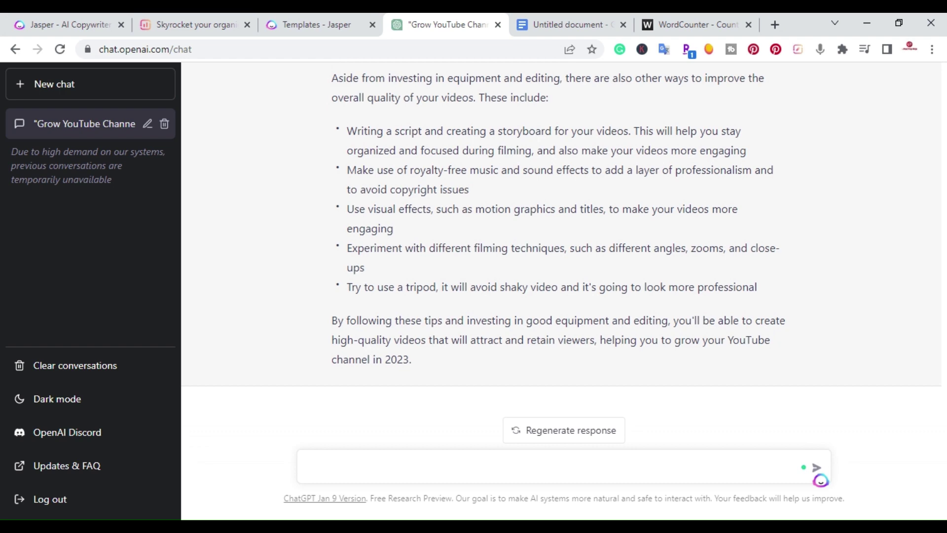
# Step: Look over the generated response on high-quality content and copy all of it, from the opening paragraph to the closing one
pyautogui.scroll(7, 557, 247)
pyautogui.scroll(-5, 557, 247)
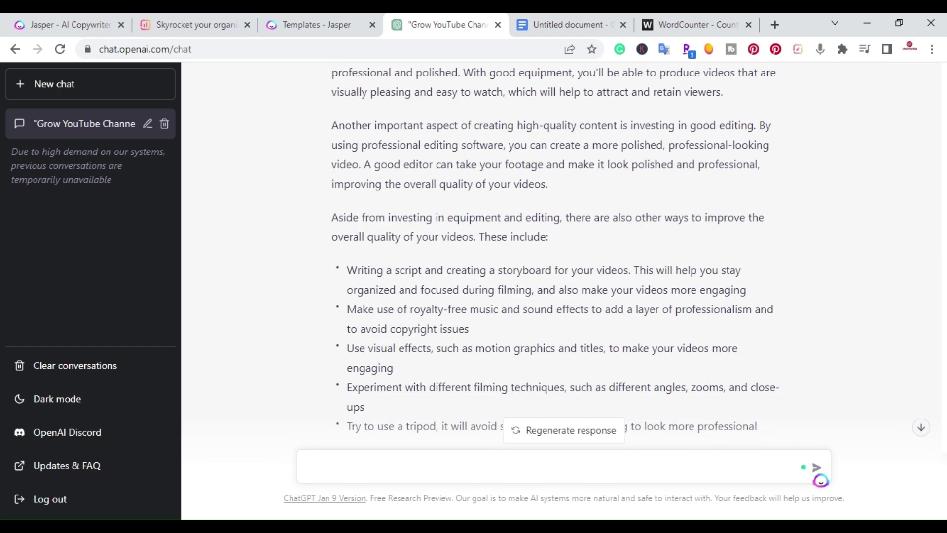
pyautogui.scroll(-3, 468, 370)
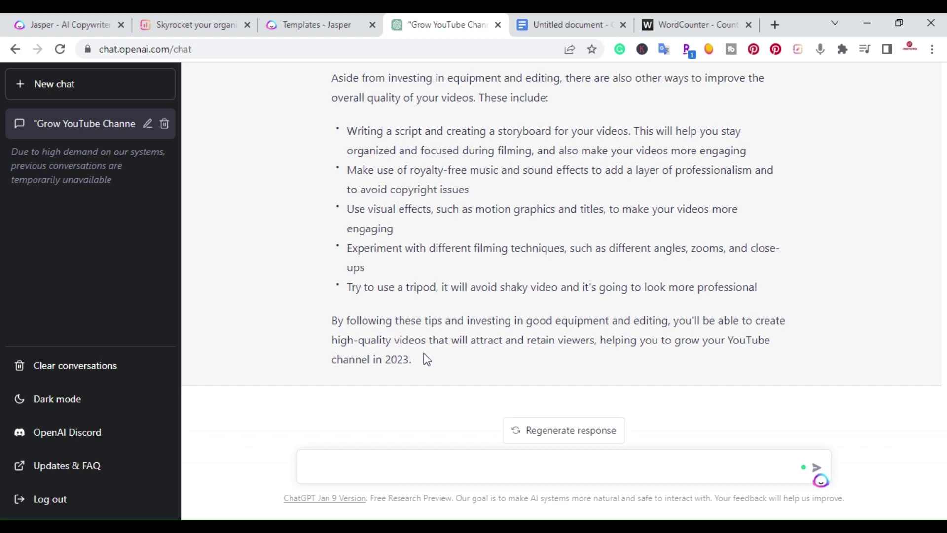
pyautogui.moveTo(423, 354); pyautogui.dragTo(333, 168)
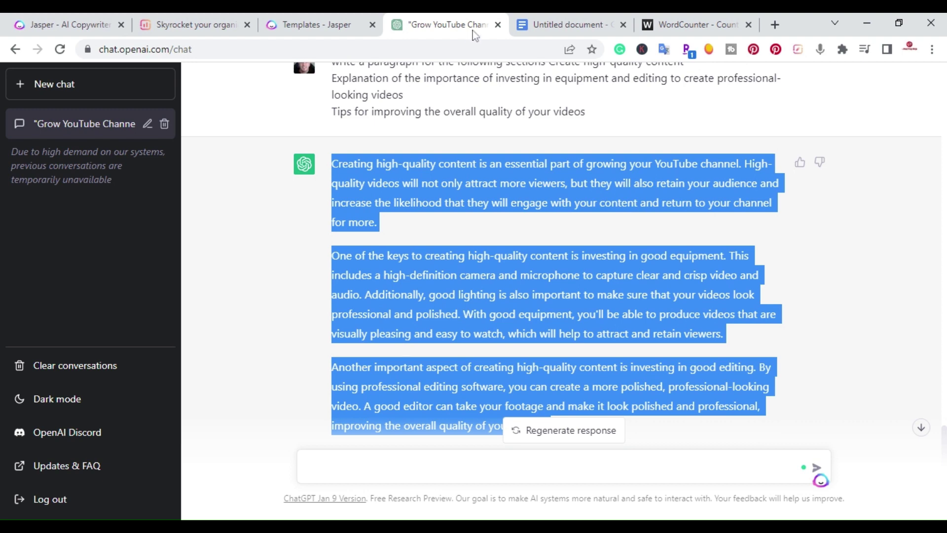
# Step: Paste the copied response into the Google Docs outline on a new line below "Tips for improving the overall quality of your videos"
pyautogui.click(567, 22)
pyautogui.click(447, 410)
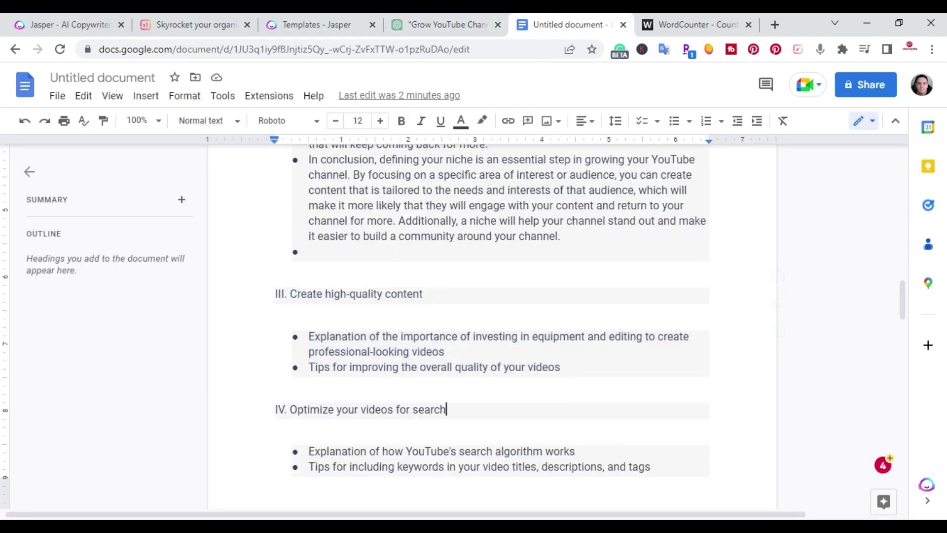
pyautogui.click(561, 367)
pyautogui.press('Return')
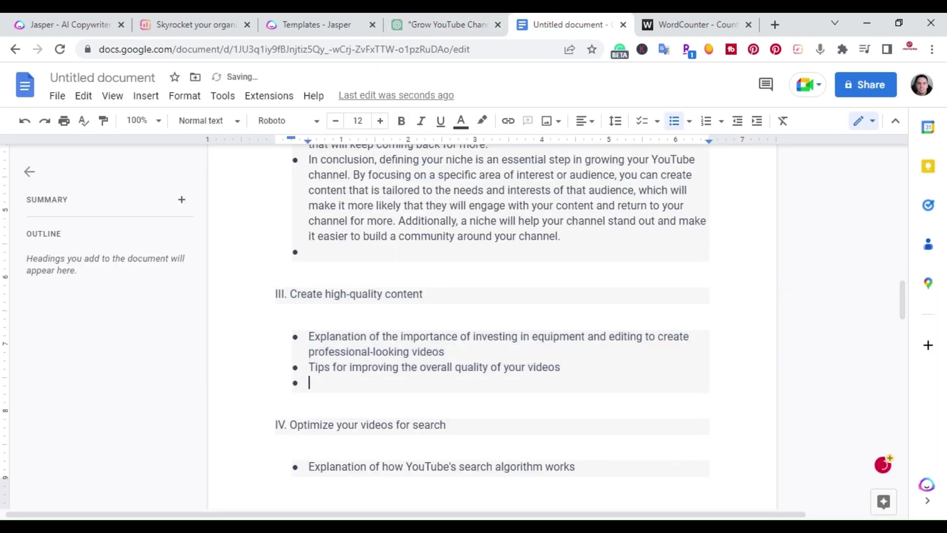
pyautogui.rightClick(334, 383)
pyautogui.click(375, 198)
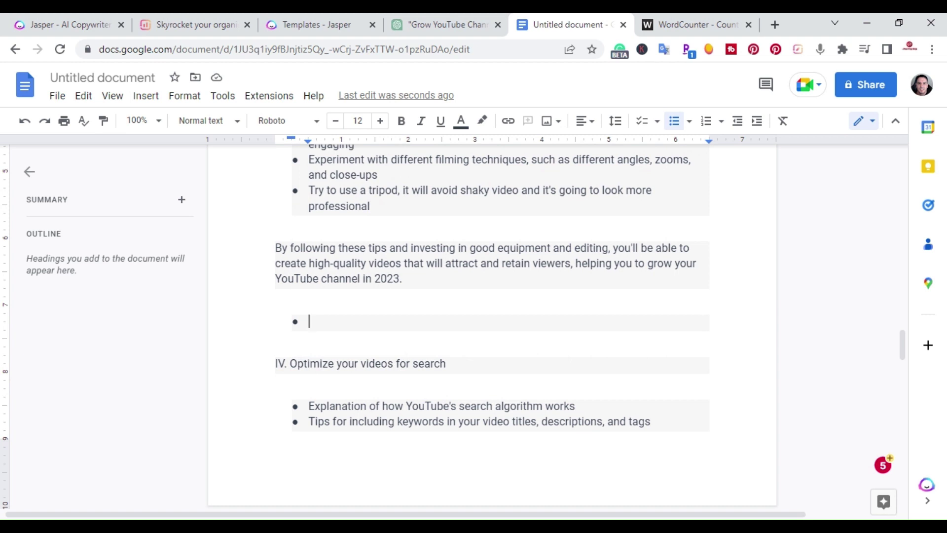
# Step: Look through the remaining outline sections from "Optimize your videos for search" to "Conclusion", and return to the pasted niche paragraphs
pyautogui.scroll(-4, 492, 325)
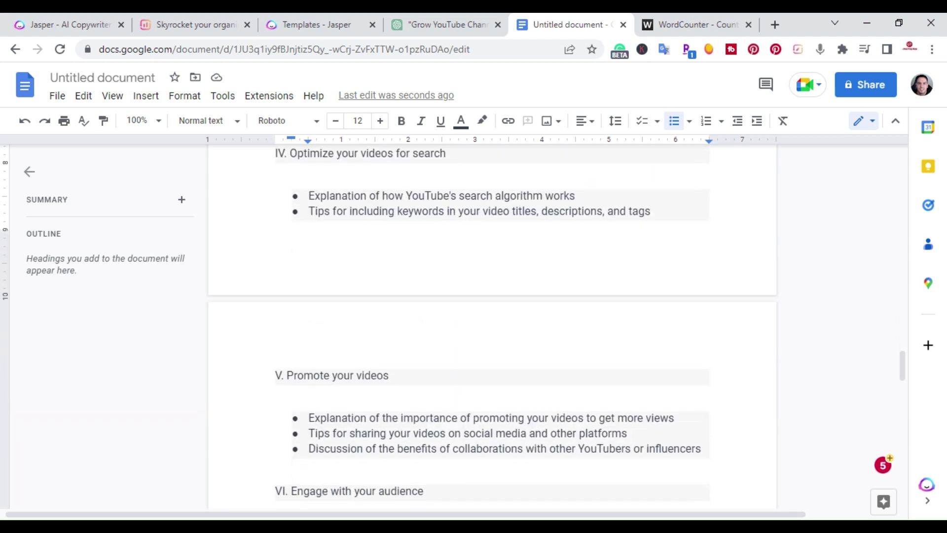
pyautogui.scroll(-1, 493, 325)
pyautogui.scroll(-4, 492, 326)
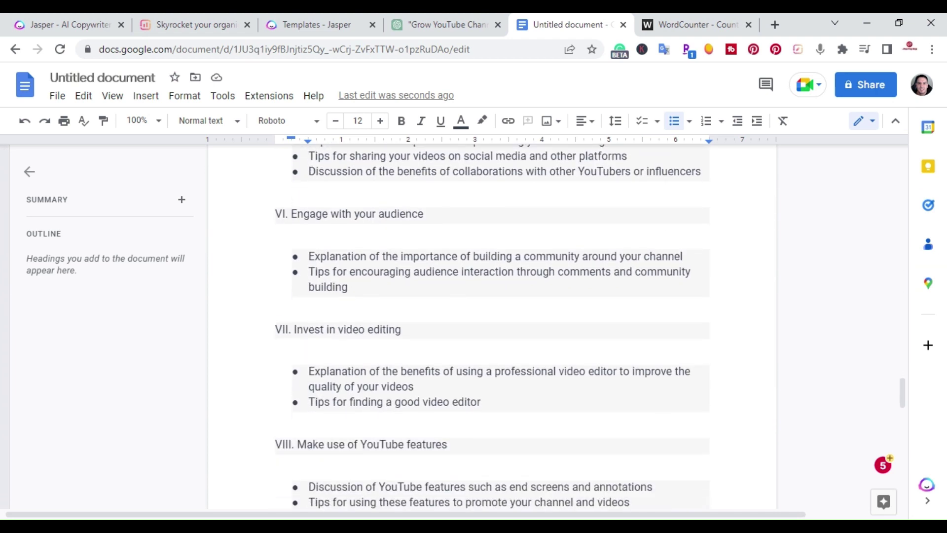
pyautogui.scroll(-3, 492, 325)
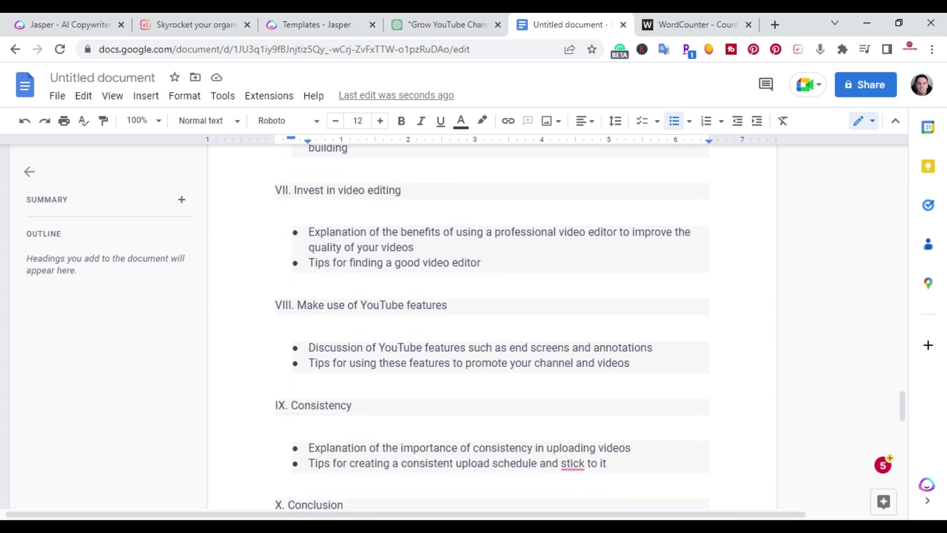
pyautogui.scroll(-2, 493, 326)
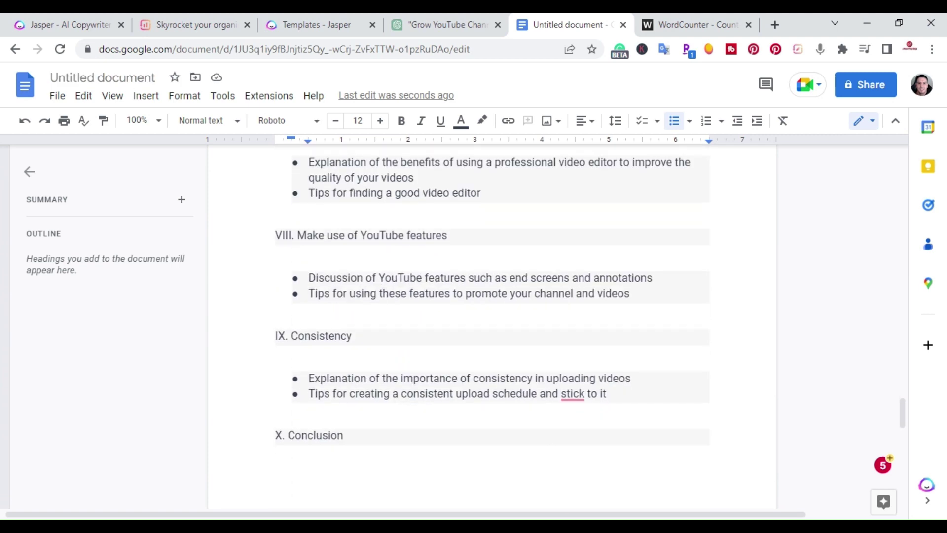
pyautogui.scroll(15, 492, 325)
pyautogui.scroll(5, 492, 326)
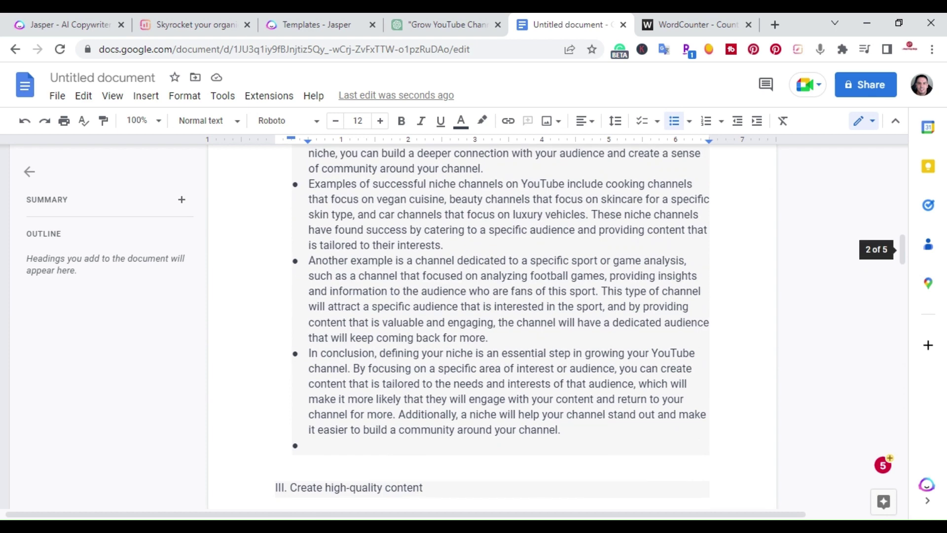
pyautogui.scroll(2, 492, 326)
pyautogui.scroll(7, 492, 325)
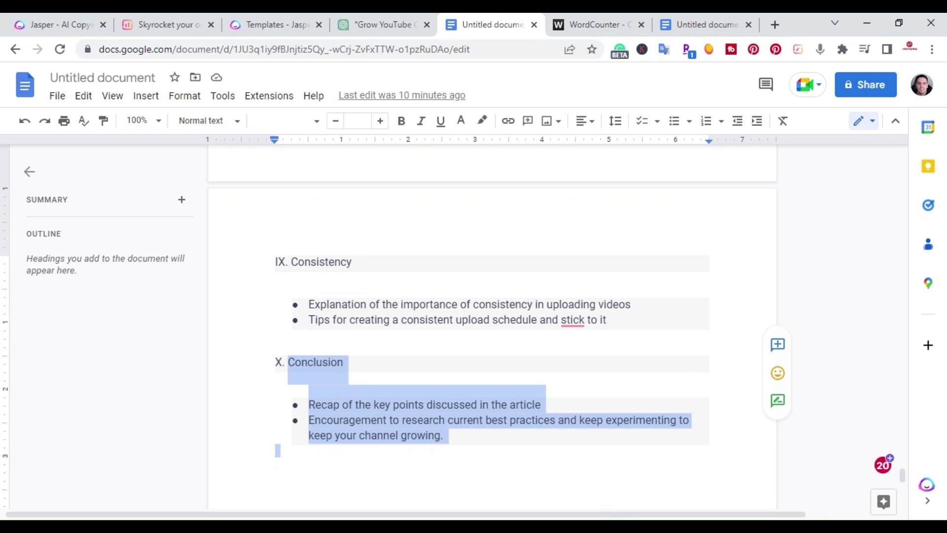
# Step: Review the conclusion prompt and its response in ChatGPT, and look over the last sections of the Google Docs outline
pyautogui.click(368, 22)
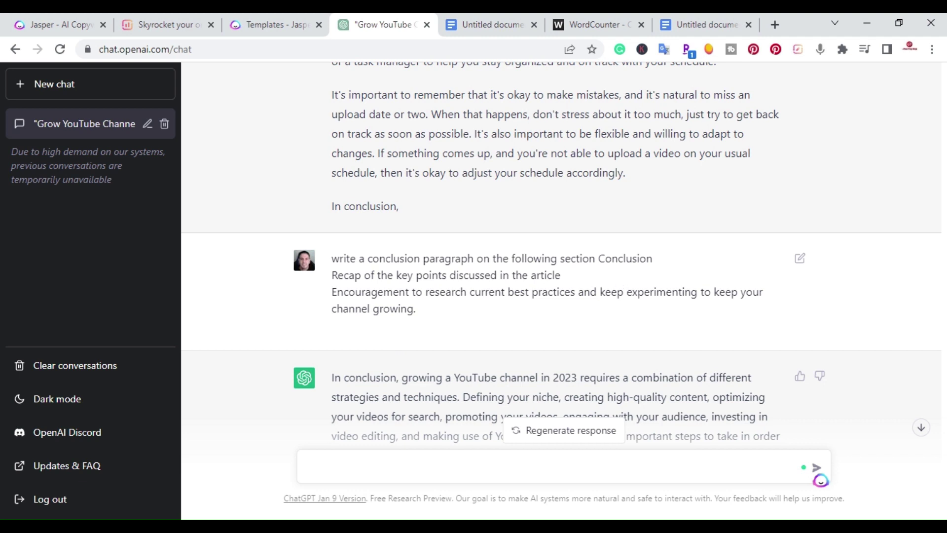
pyautogui.scroll(-6, 424, 224)
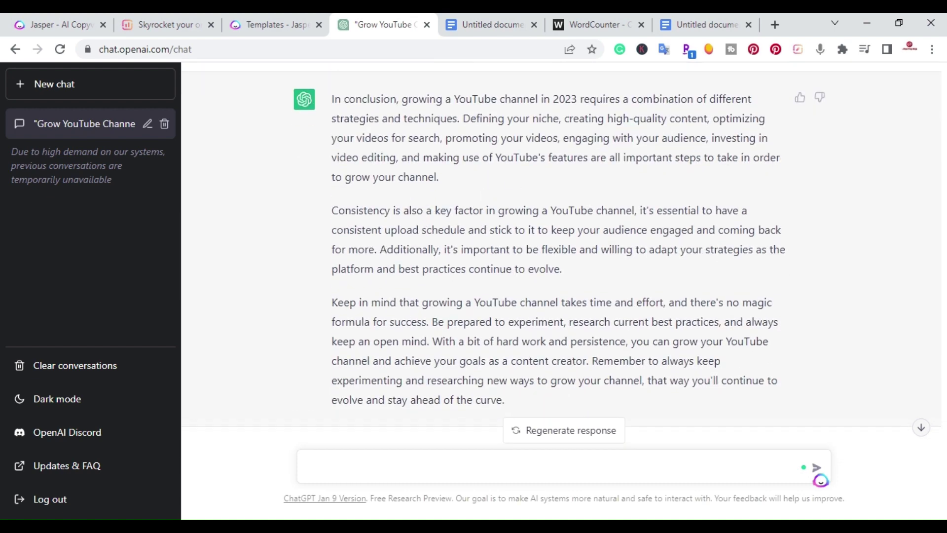
pyautogui.click(510, 27)
pyautogui.scroll(5, 493, 295)
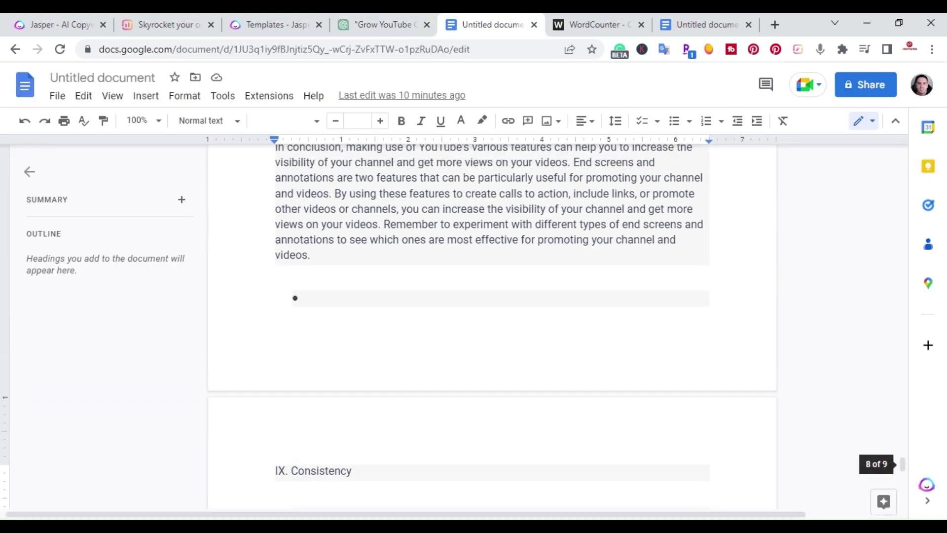
# Step: Open the Google Docs document with the assembled article, deselect its text, and read from "Introduction" to "Optimize your videos for search"
pyautogui.click(687, 21)
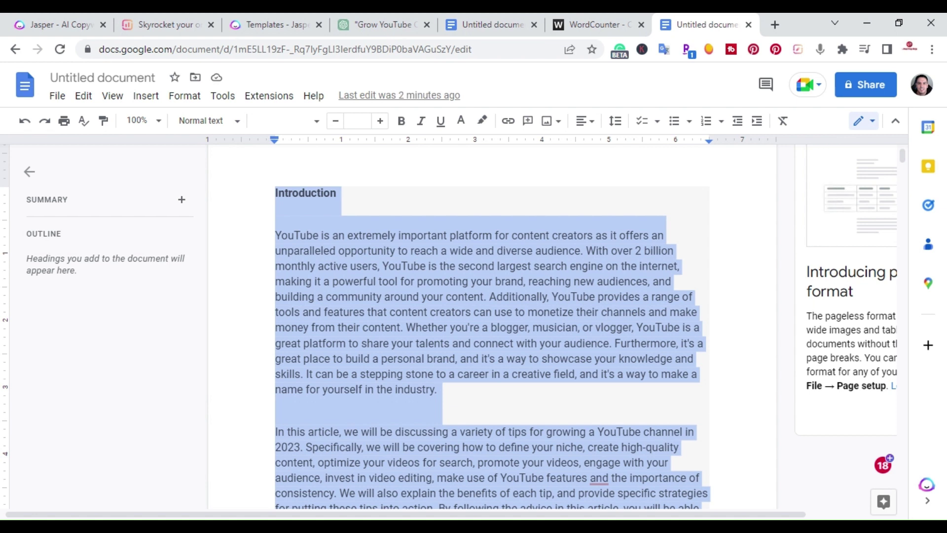
pyautogui.click(666, 235)
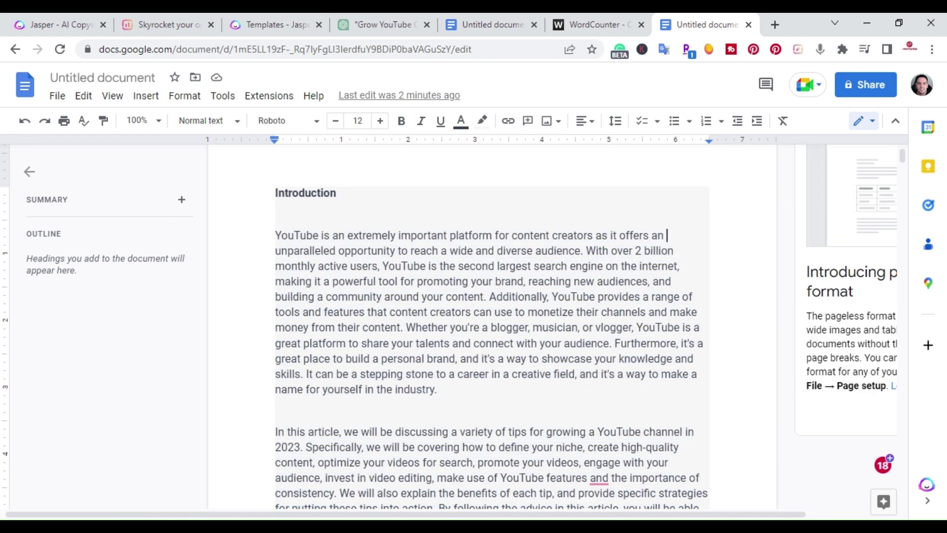
pyautogui.scroll(-2, 453, 326)
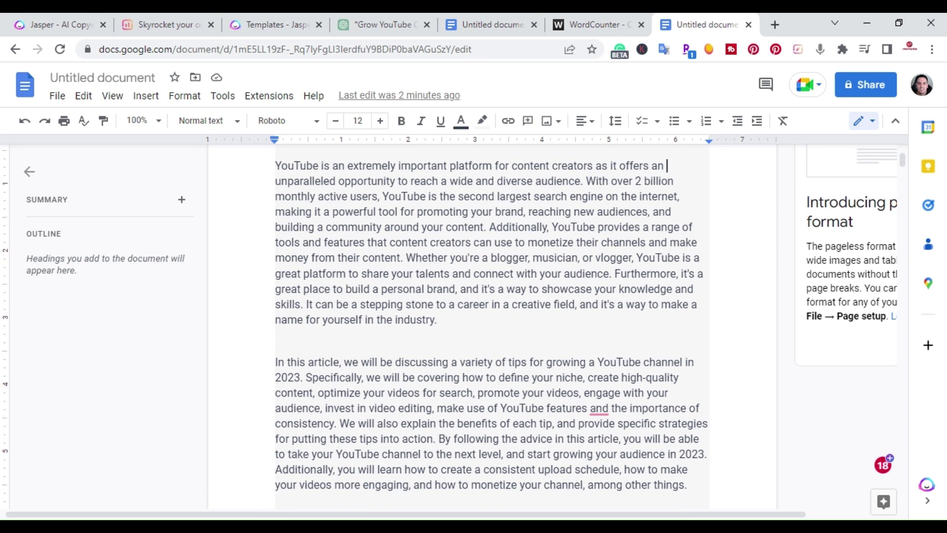
pyautogui.scroll(-2, 492, 326)
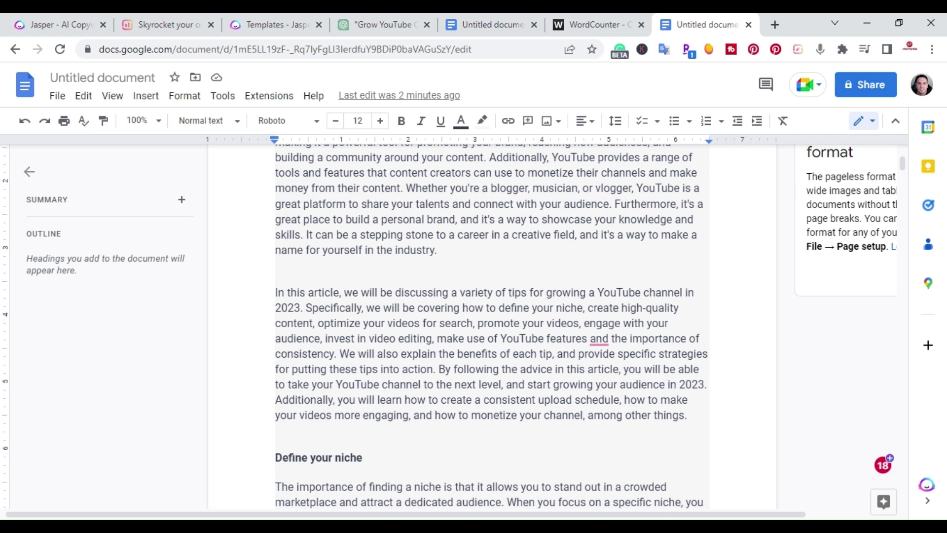
pyautogui.scroll(-6, 492, 326)
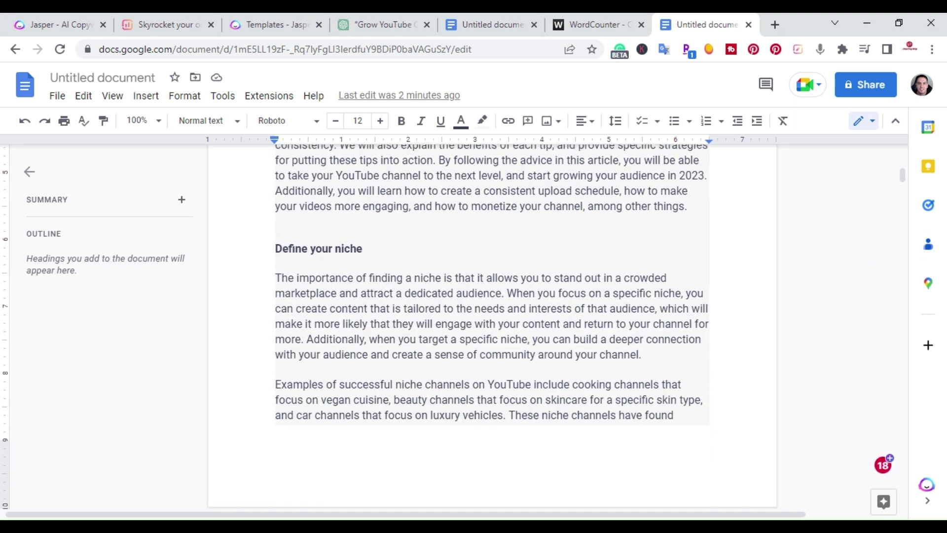
pyautogui.scroll(-10, 492, 326)
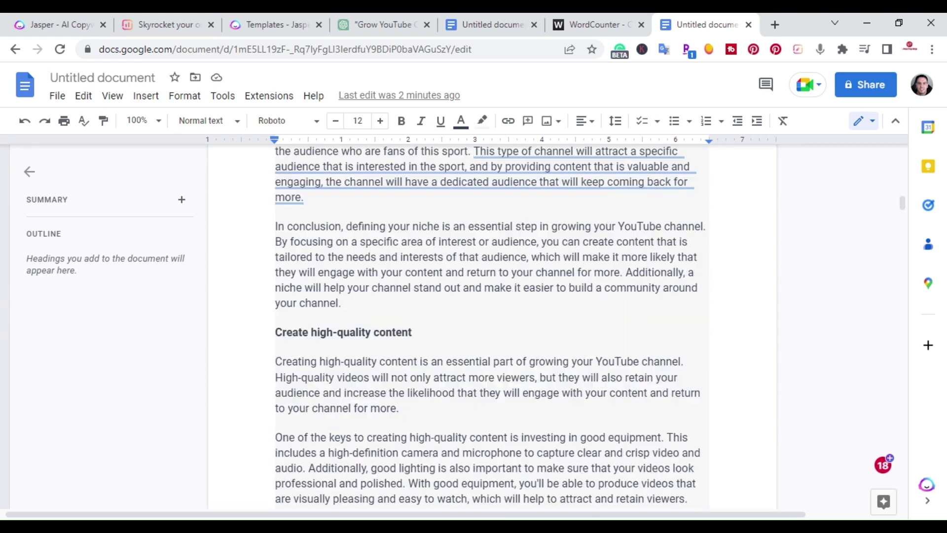
pyautogui.scroll(-2, 492, 326)
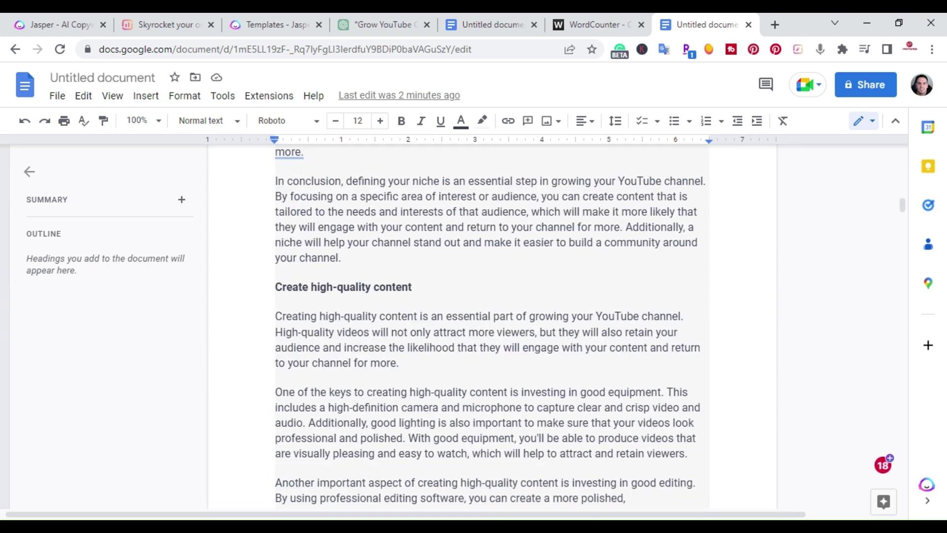
pyautogui.scroll(-13, 492, 326)
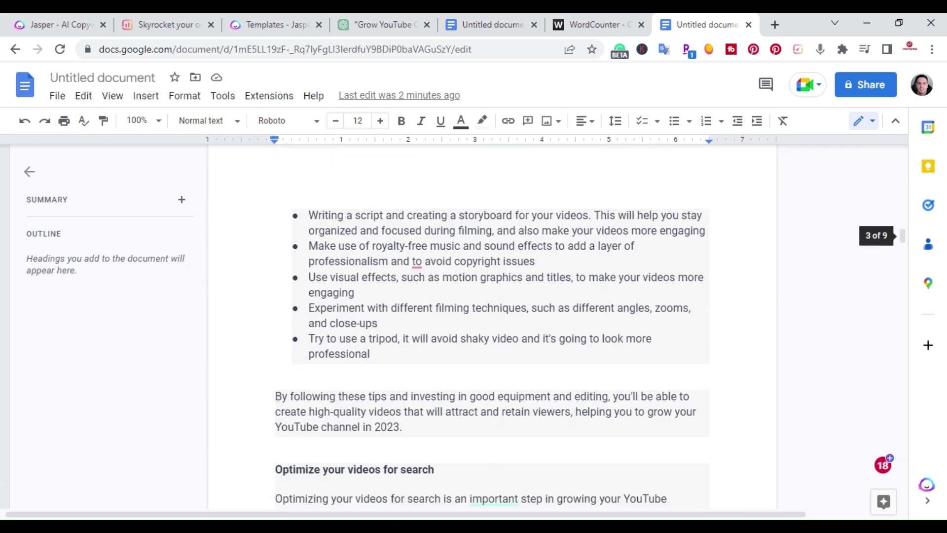
pyautogui.scroll(-2, 492, 326)
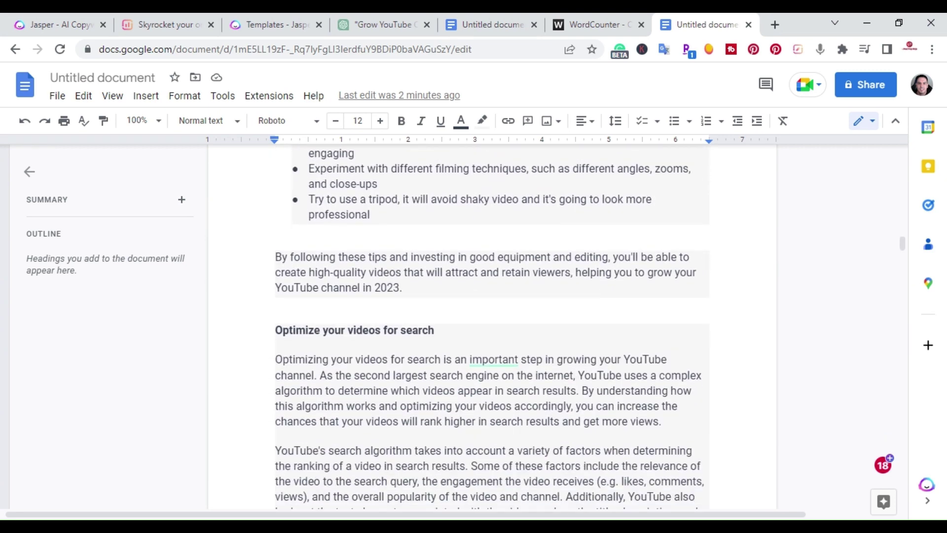
# Step: Look through the remaining article sections from "Promote your videos" to "Conclusion", checking how each one reads
pyautogui.scroll(-20, 492, 326)
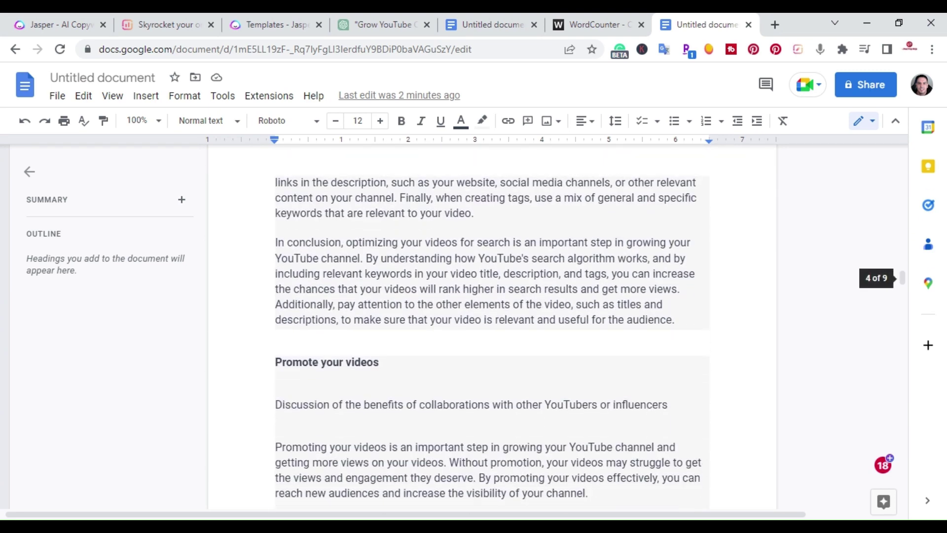
pyautogui.scroll(-20, 492, 326)
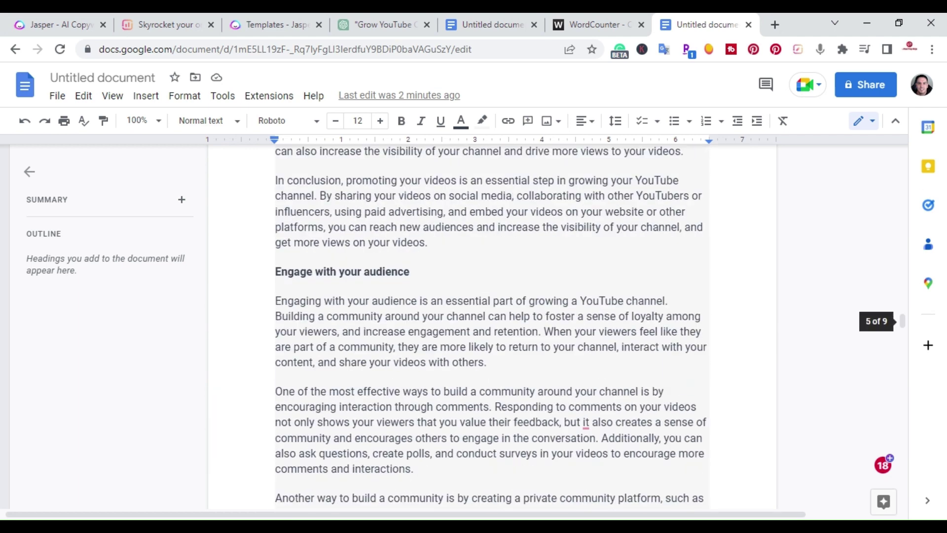
pyautogui.scroll(-2, 492, 326)
pyautogui.scroll(-20, 492, 326)
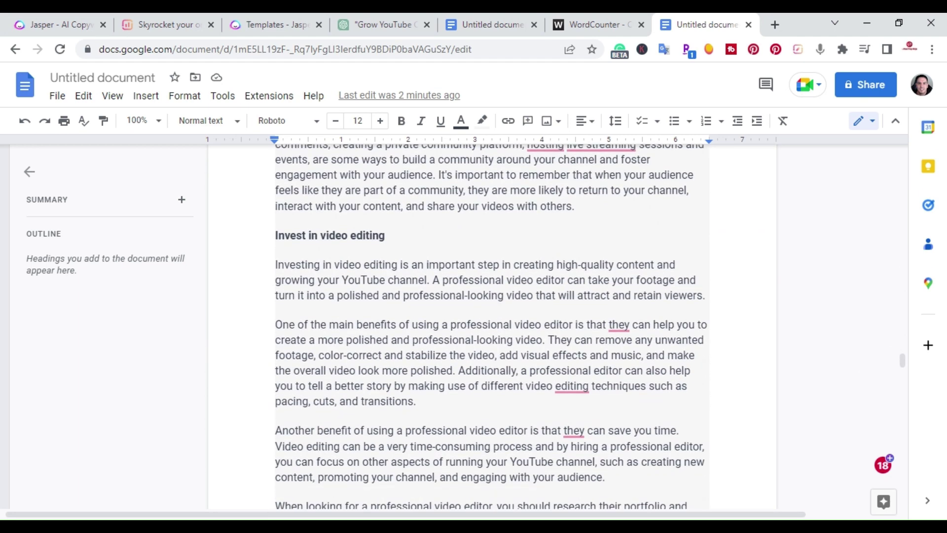
pyautogui.scroll(-15, 492, 326)
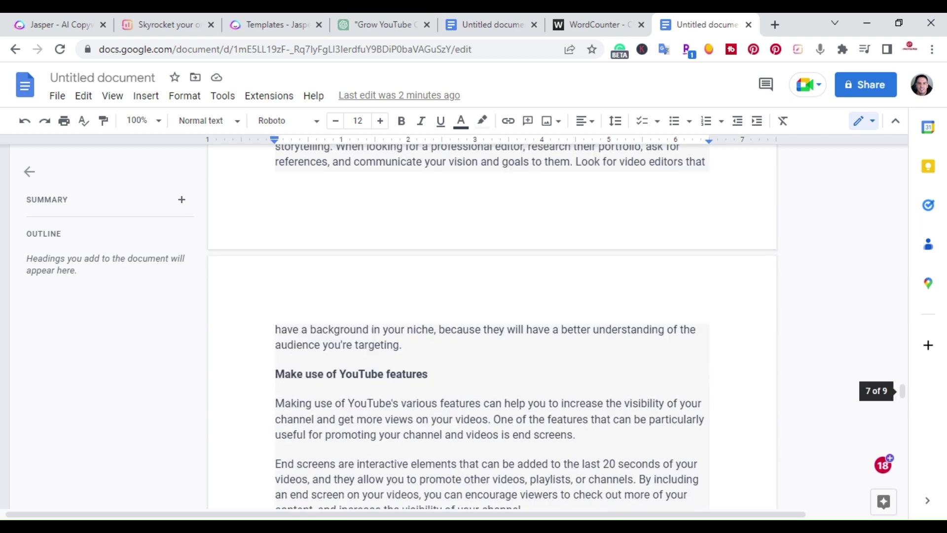
pyautogui.scroll(-15, 492, 326)
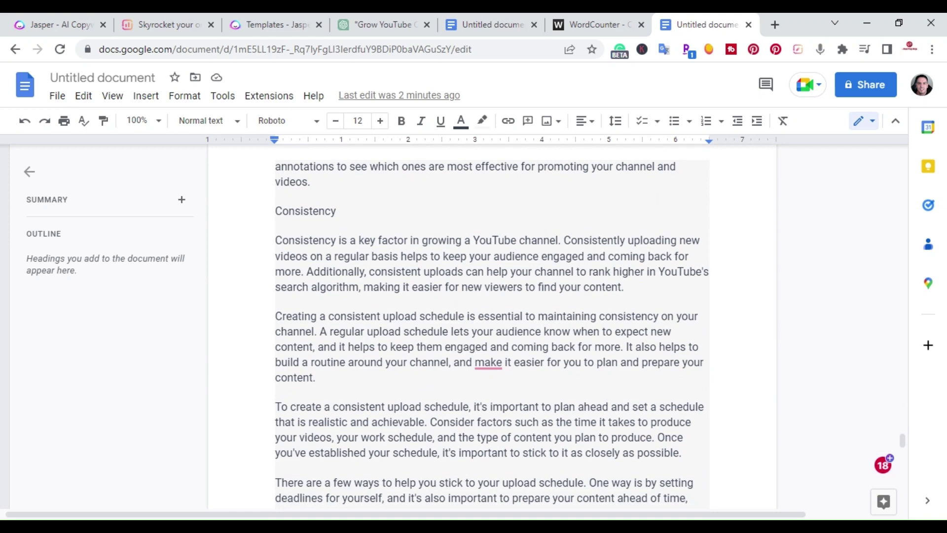
pyautogui.scroll(-5, 491, 326)
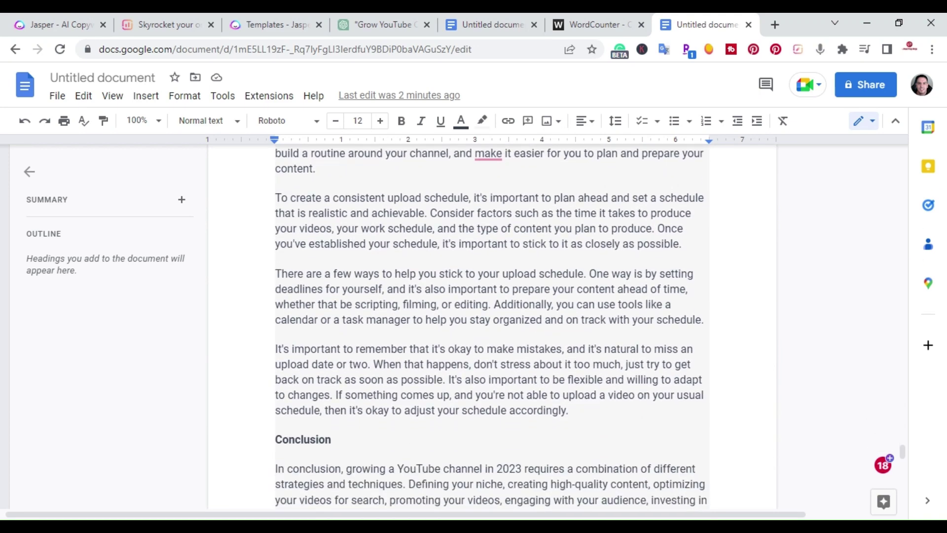
pyautogui.scroll(-3, 492, 326)
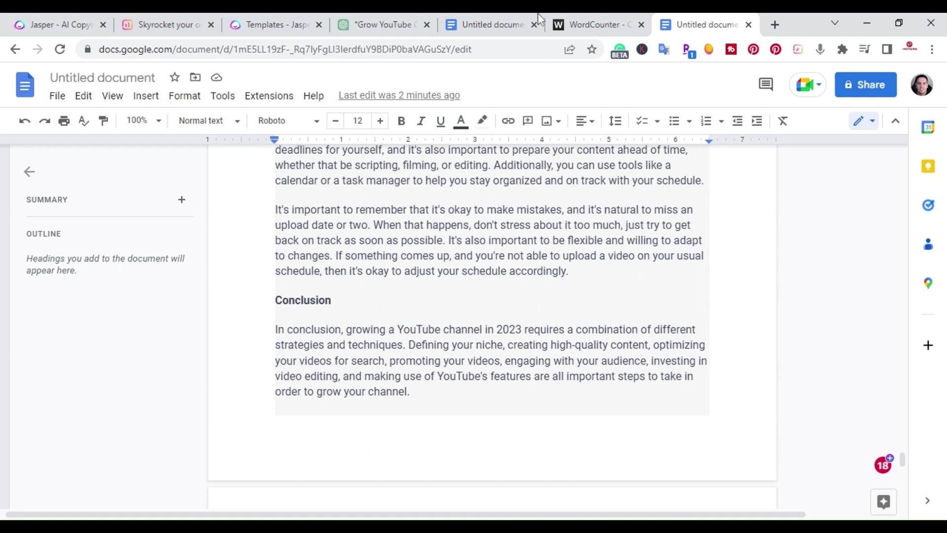
# Step: Check the article's word count and keyword density in WordCounter, and return to the conclusion response in ChatGPT
pyautogui.click(594, 25)
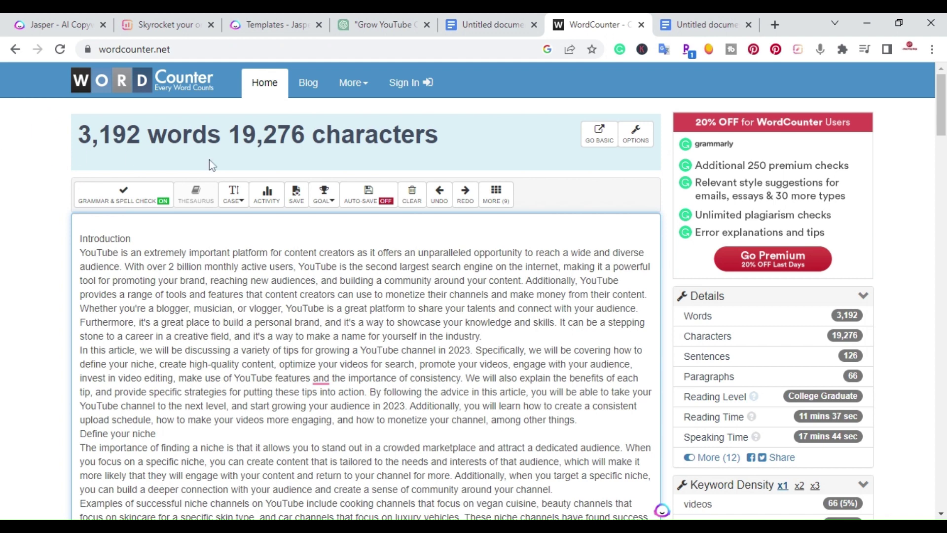
pyautogui.scroll(-4, 365, 296)
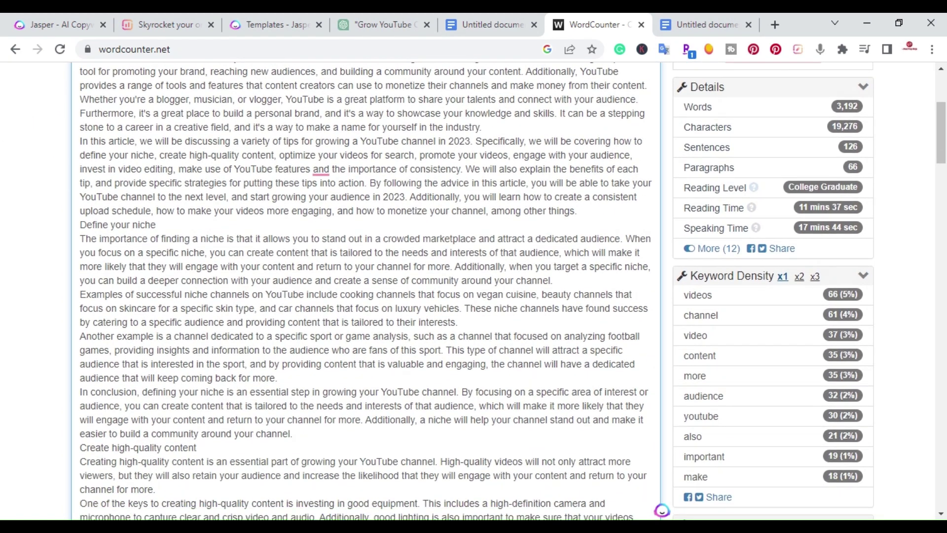
pyautogui.click(380, 24)
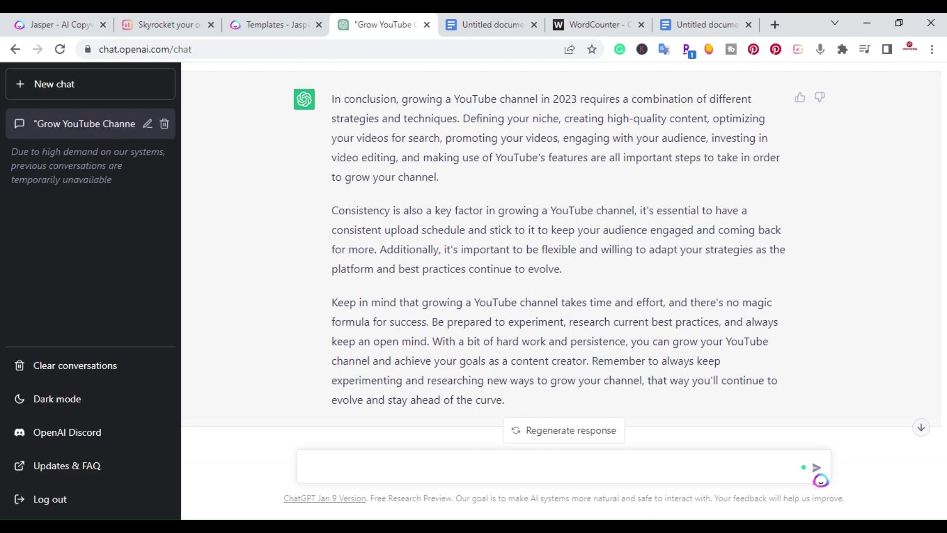
# Step: Switch to the Surfer website to view its product features and free tools, and bring up the Jasper templates page
pyautogui.click(154, 20)
pyautogui.moveTo(217, 102)
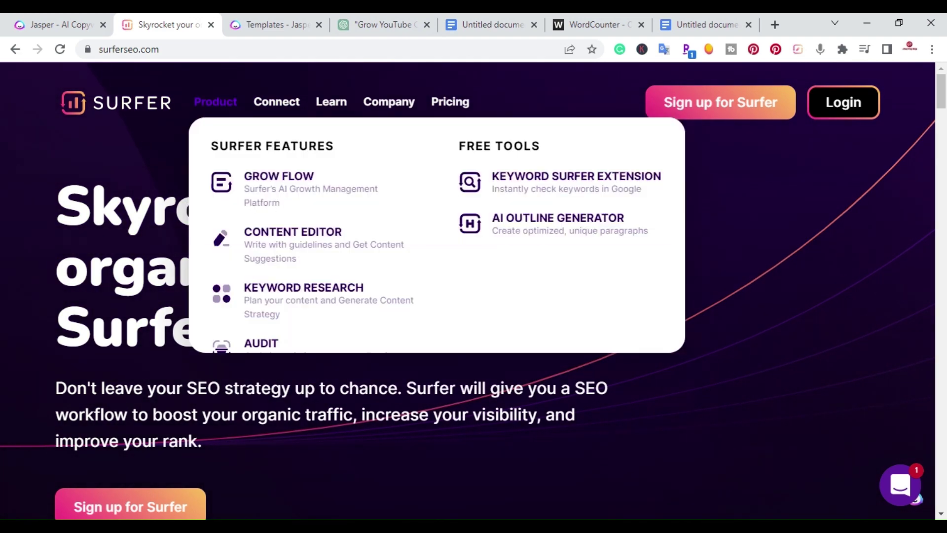
pyautogui.click(287, 12)
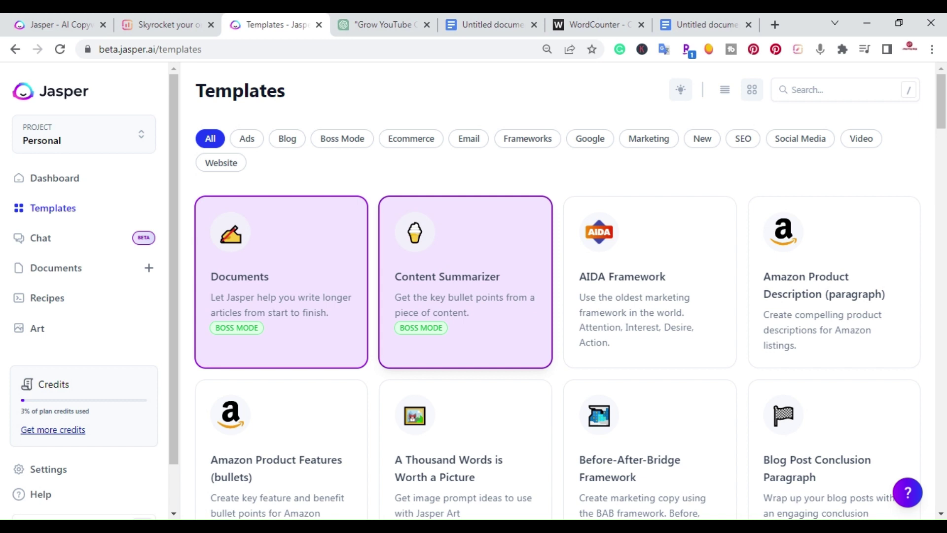
# Step: Open Surfer's free AI Outline Generator, look over its topic and country form, and switch to the Jasper homepage
pyautogui.click(184, 13)
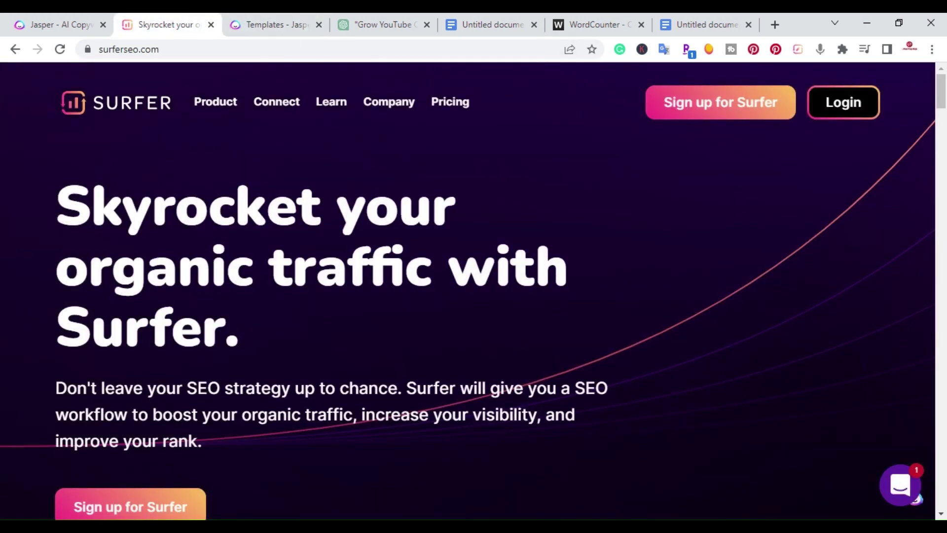
pyautogui.moveTo(212, 121)
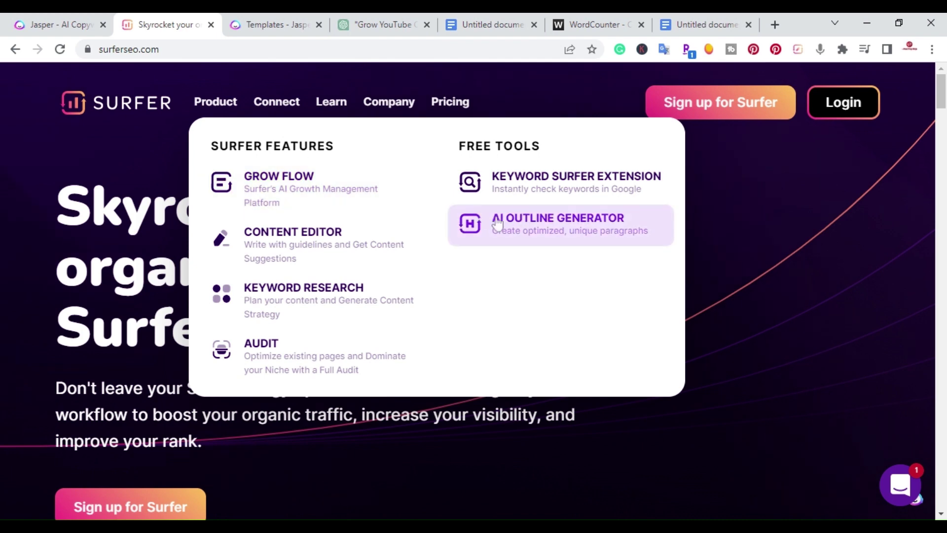
pyautogui.click(513, 228)
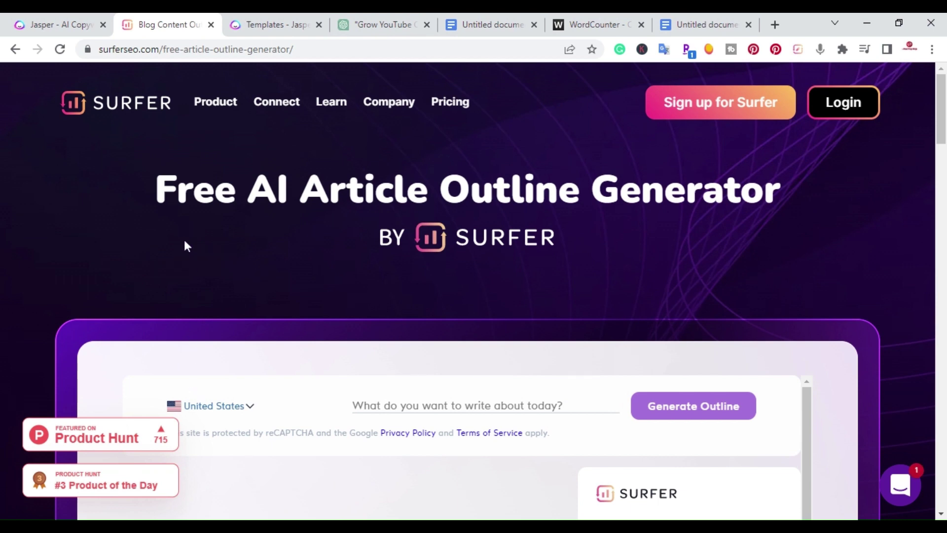
pyautogui.scroll(-3, 184, 244)
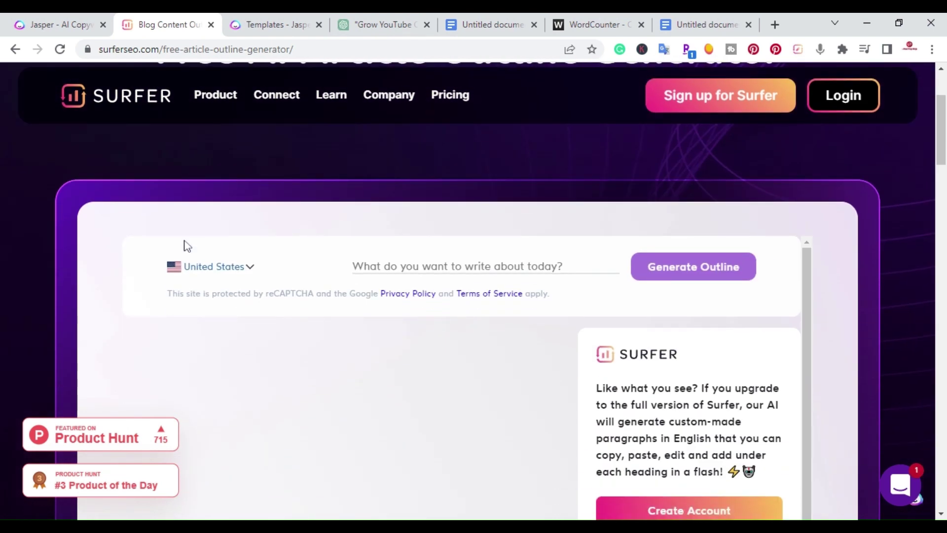
pyautogui.scroll(1, 187, 245)
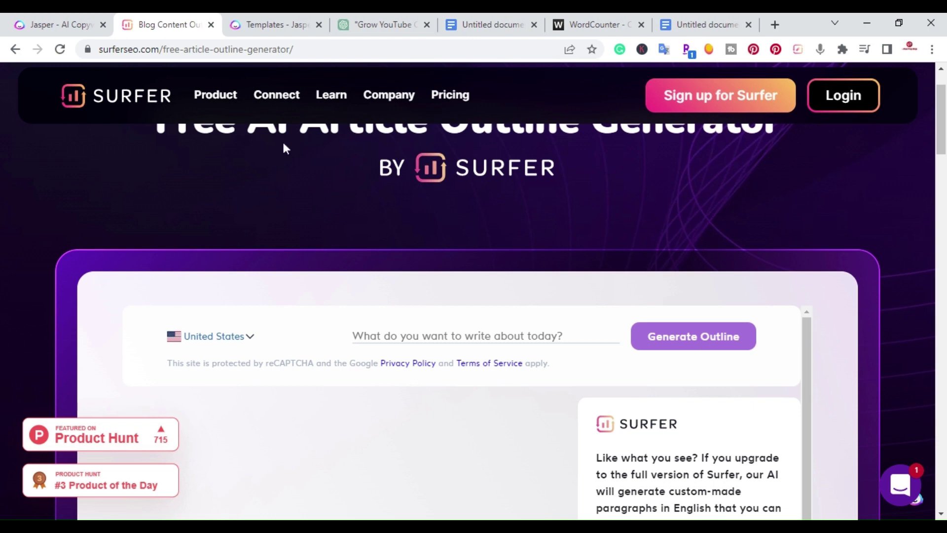
pyautogui.click(85, 14)
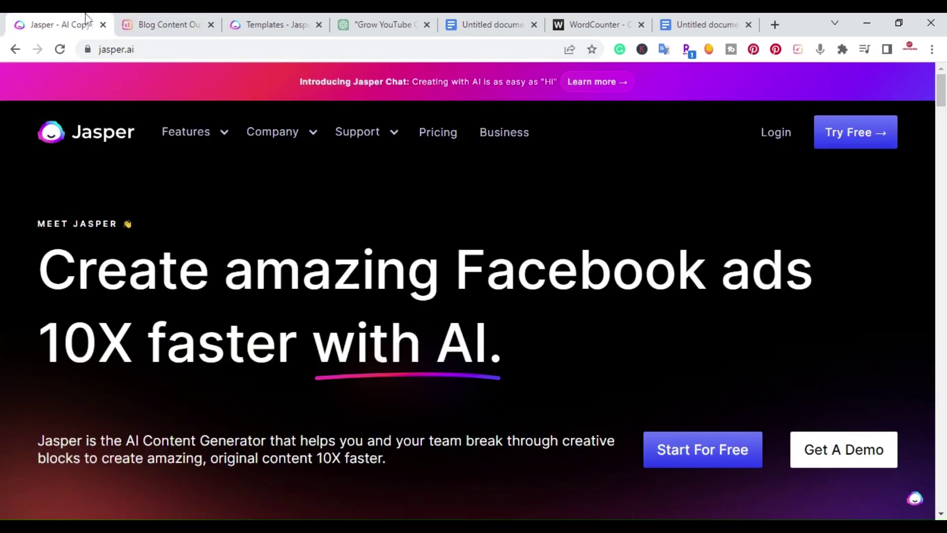